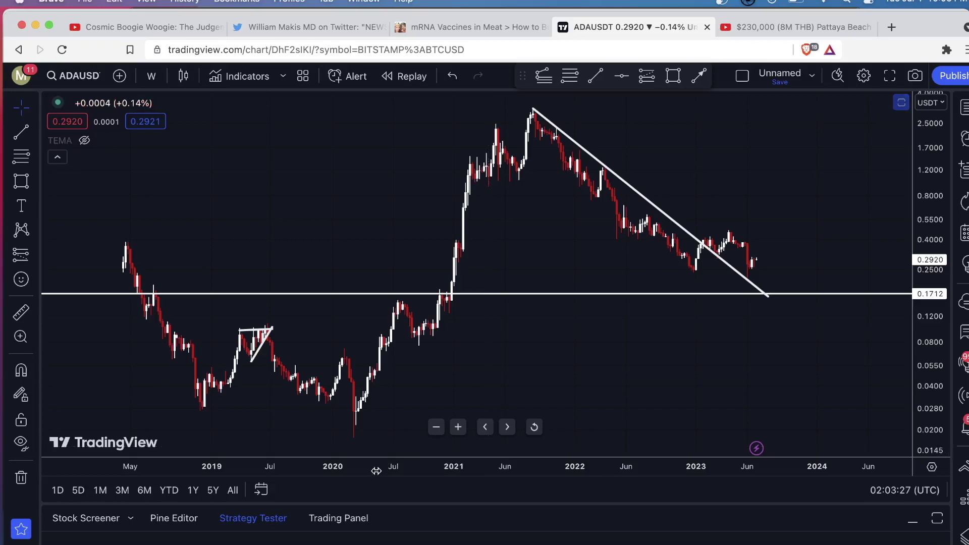
# Zoom and pan the weekly ADAUSD chart, then select the descending trendline from the 2021 peak.
pyautogui.scroll(1, 353, 251)
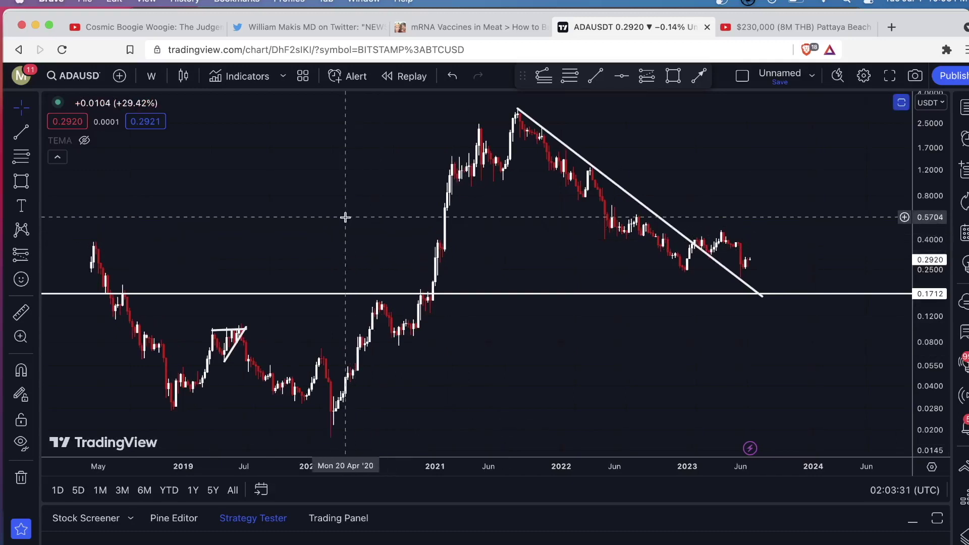
pyautogui.scroll(1, 345, 218)
pyautogui.scroll(-1, 345, 217)
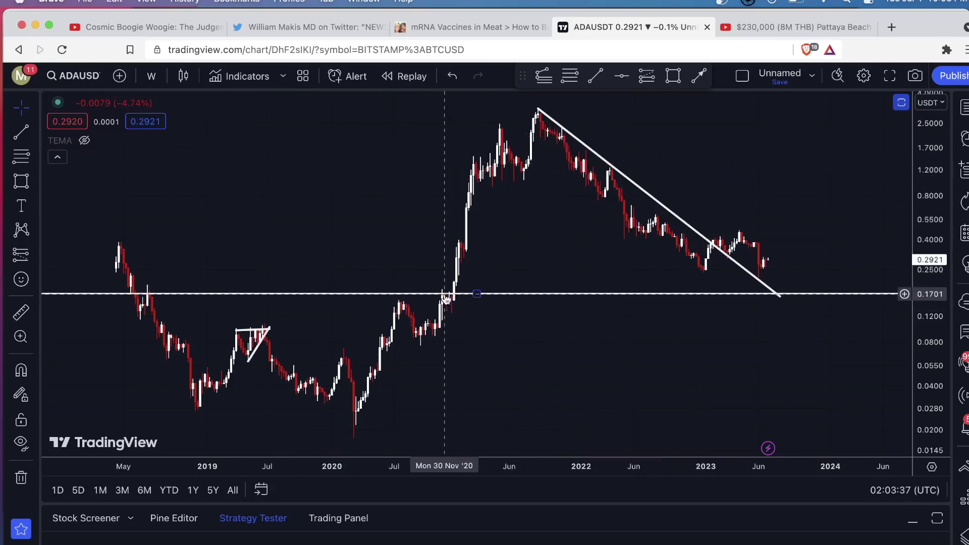
pyautogui.scroll(2, 396, 329)
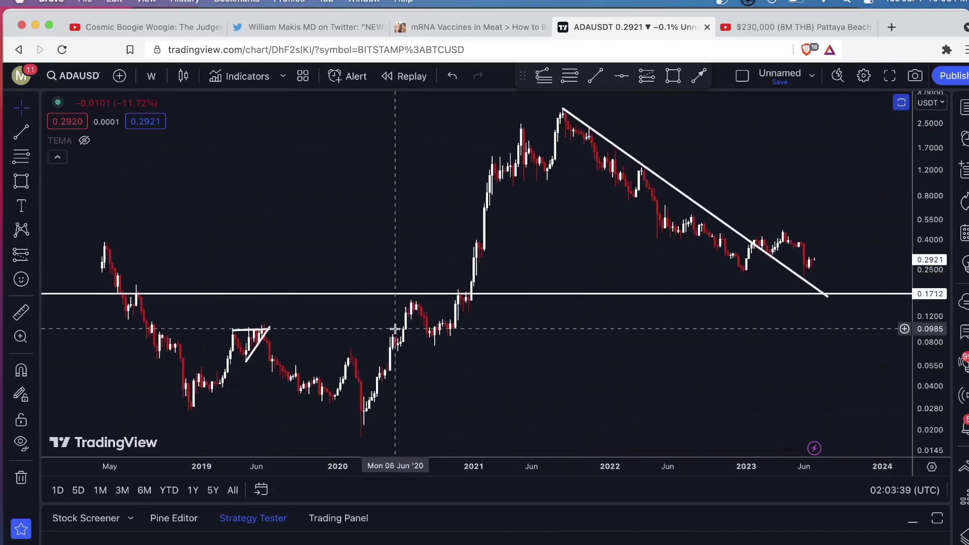
pyautogui.scroll(2, 119, 303)
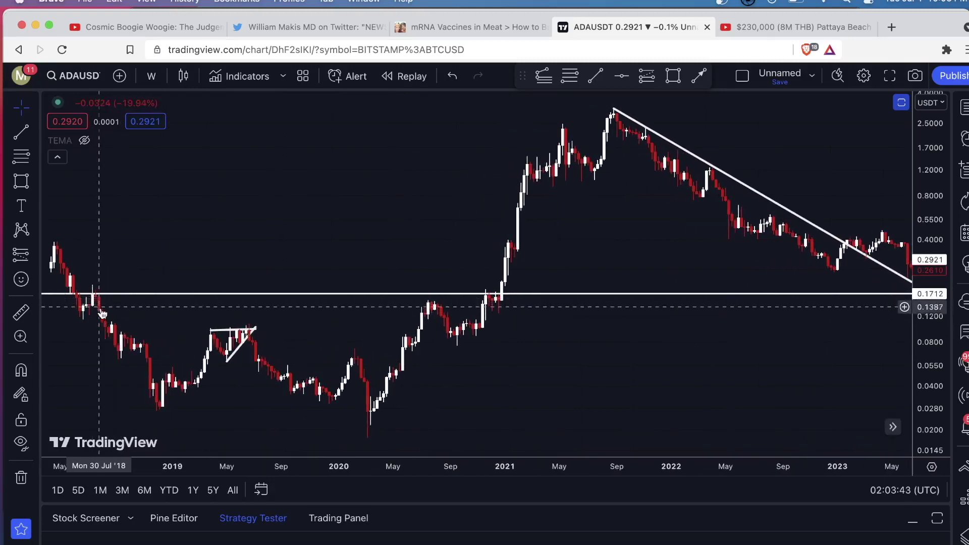
pyautogui.scroll(3, 498, 302)
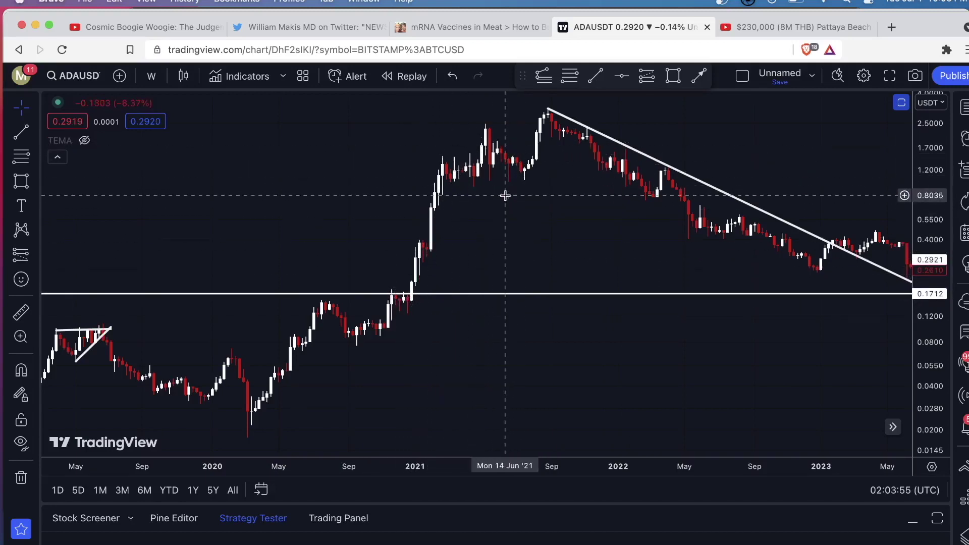
pyautogui.hscroll(5, 504, 195)
pyautogui.click(486, 118)
pyautogui.hscroll(3, 472, 136)
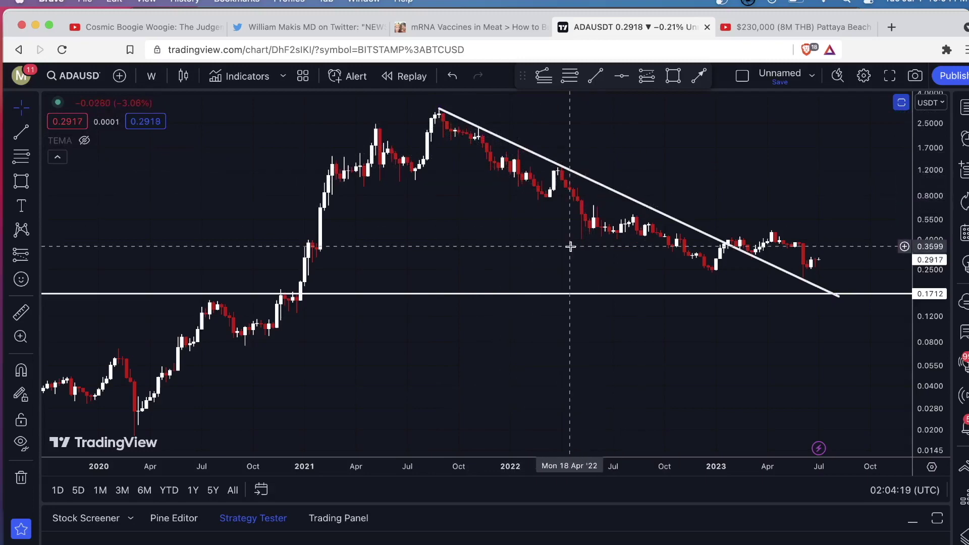
# Show the SlowStoch and Divergence panes again under the weekly chart and reframe the time range.
pyautogui.scroll(5, 570, 246)
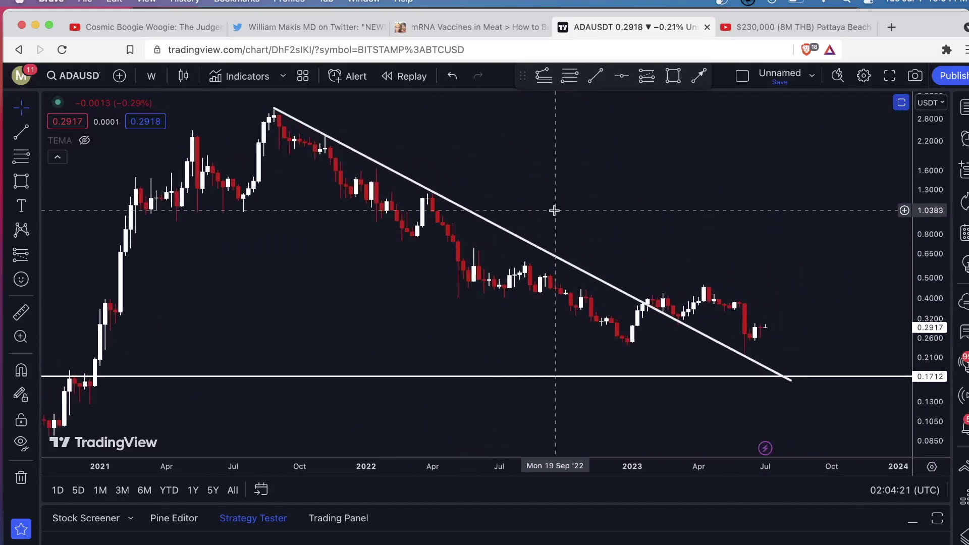
pyautogui.hscroll(3, 554, 210)
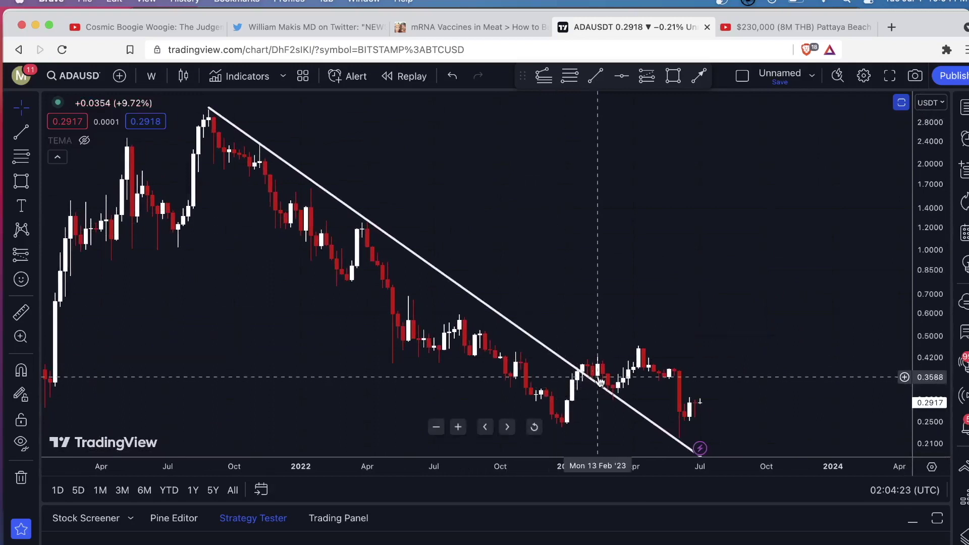
pyautogui.scroll(-2, 606, 288)
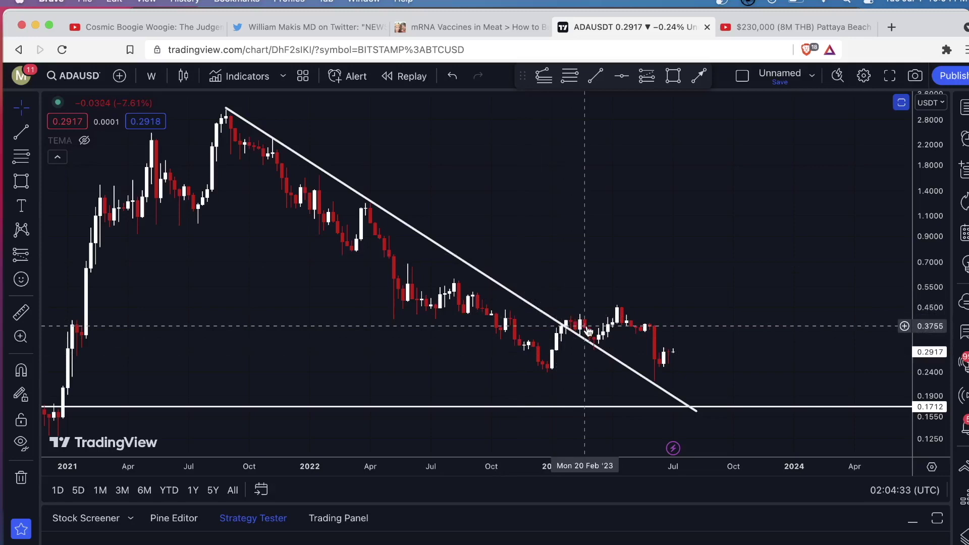
pyautogui.scroll(1, 524, 293)
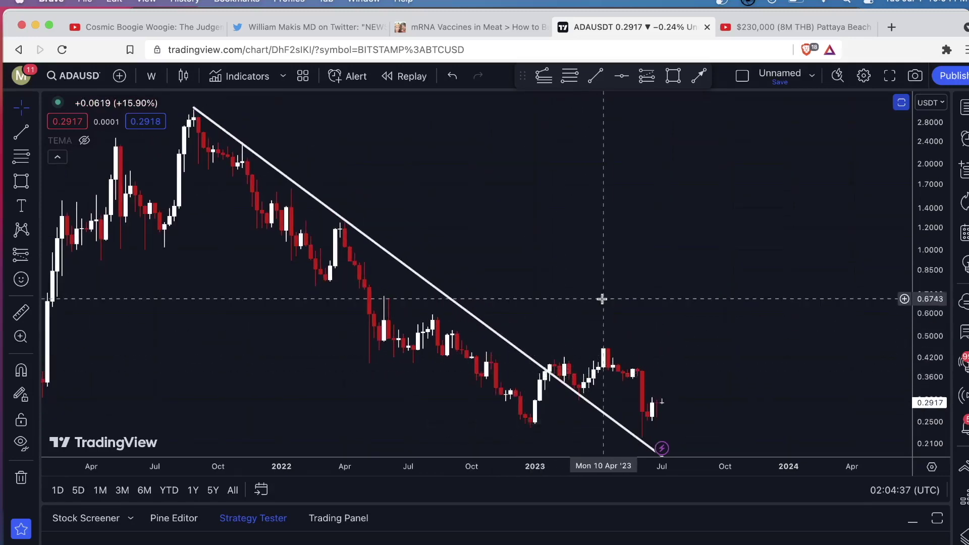
pyautogui.scroll(-1, 602, 299)
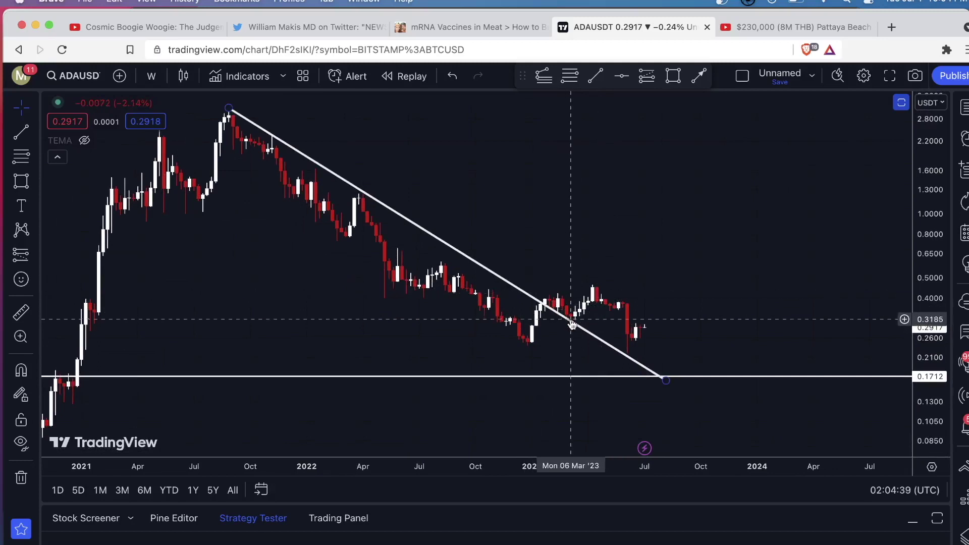
pyautogui.scroll(1, 560, 348)
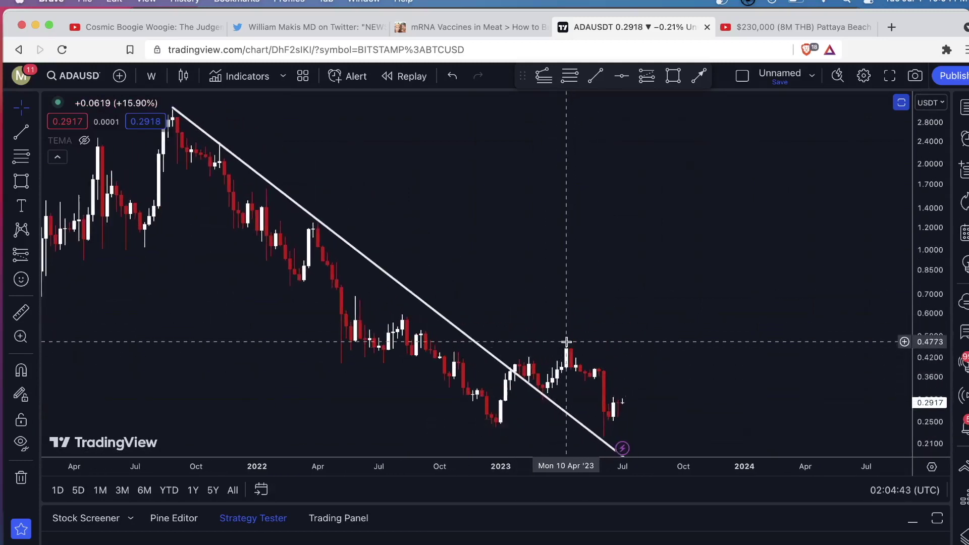
pyautogui.scroll(-1, 558, 322)
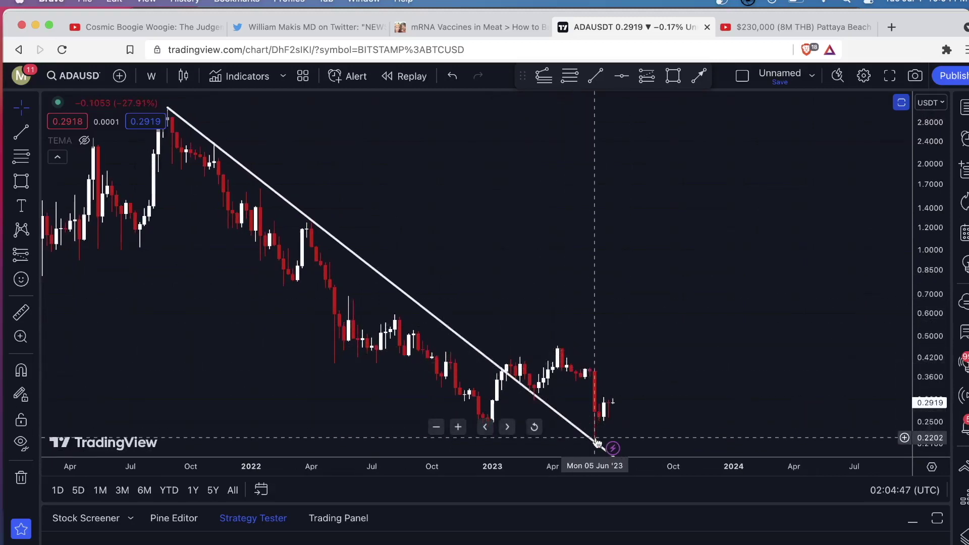
pyautogui.scroll(-1, 640, 413)
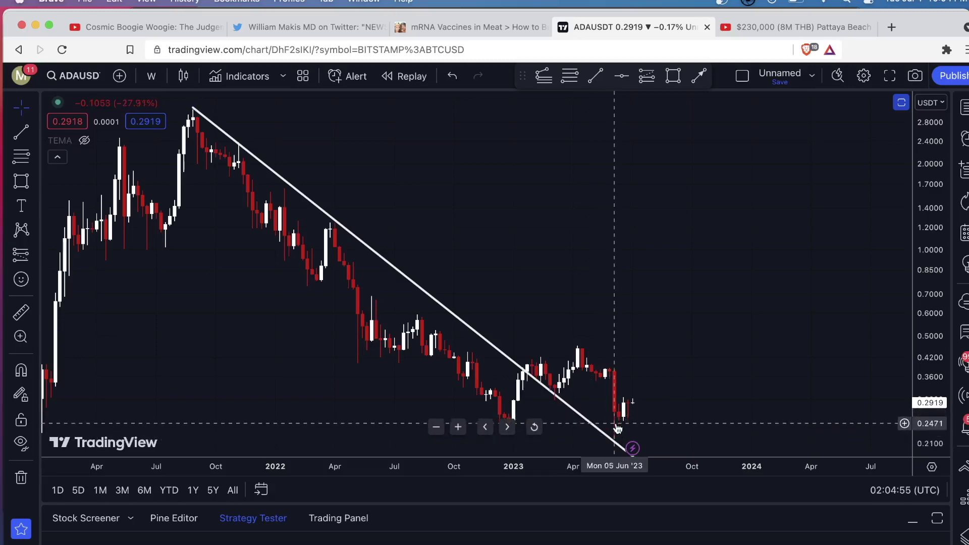
pyautogui.scroll(-5, 665, 351)
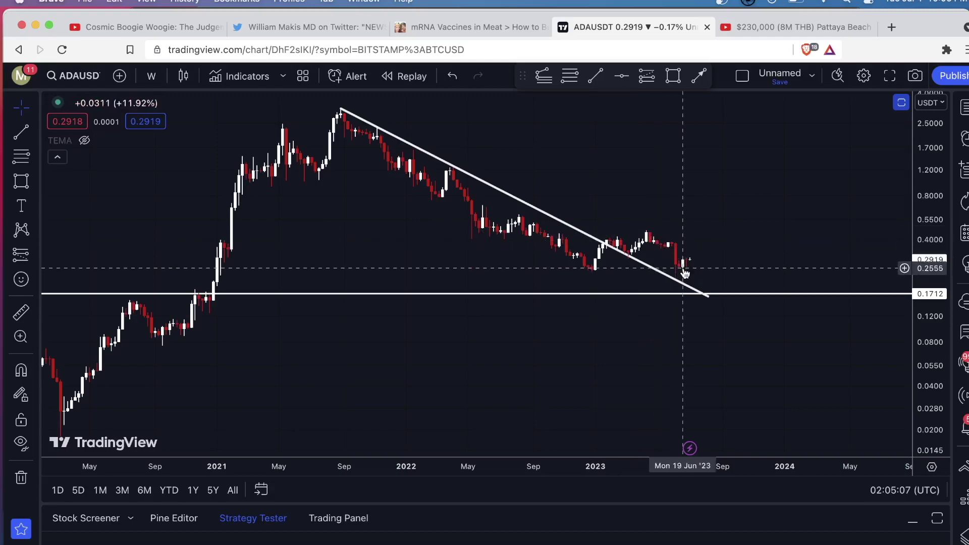
pyautogui.doubleClick(657, 199)
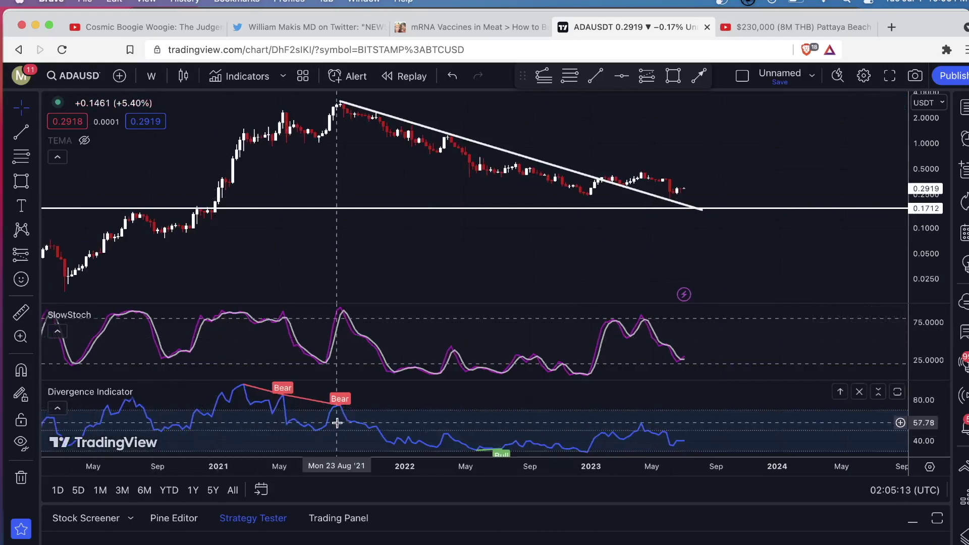
pyautogui.hscroll(5, 447, 415)
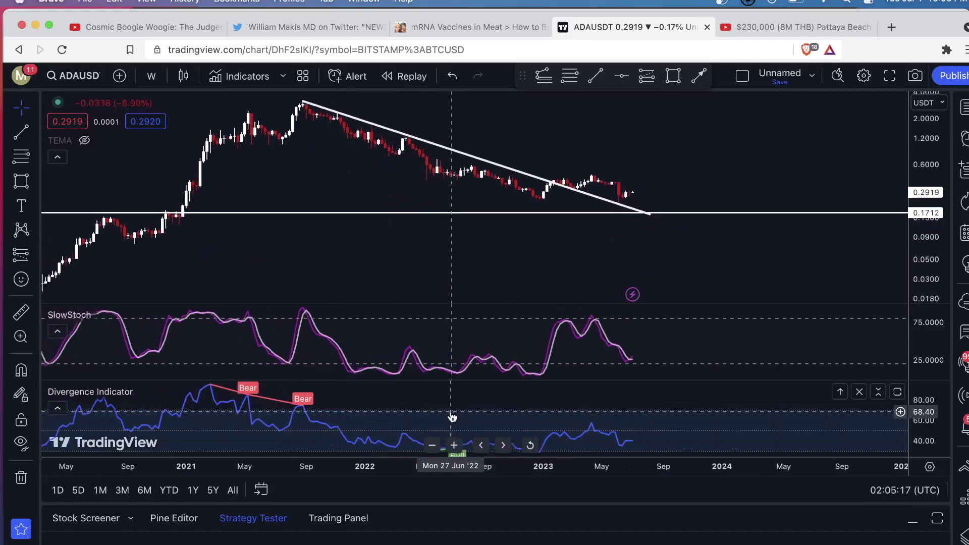
pyautogui.hscroll(-5, 452, 417)
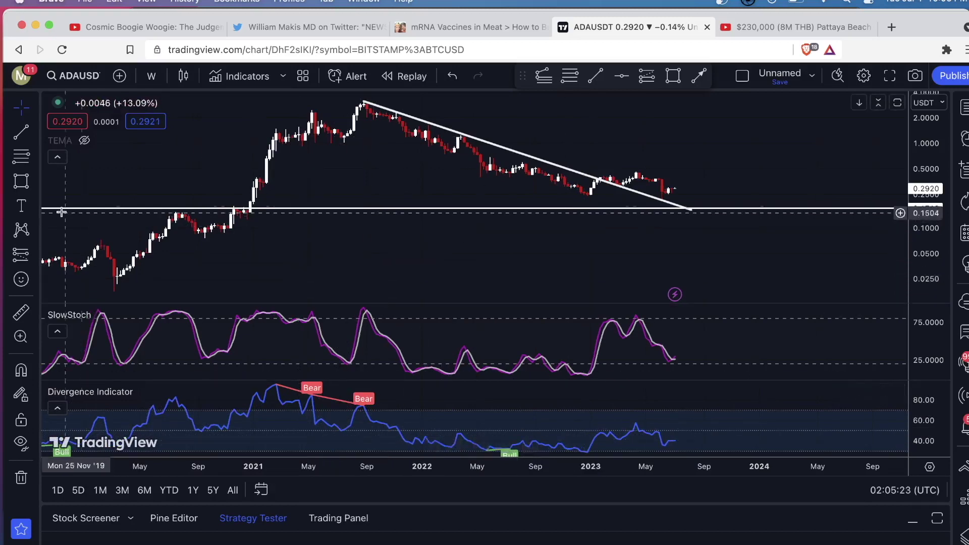
pyautogui.click(36, 136)
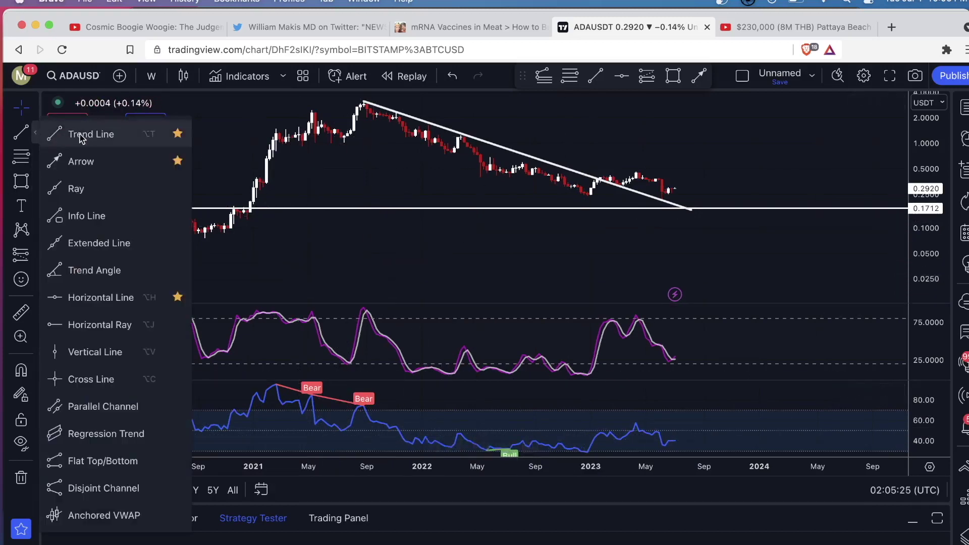
# Draw a trend line from the late-December 2022 low (~0.2429) to the June 2023 low (~0.2087).
pyautogui.click(84, 140)
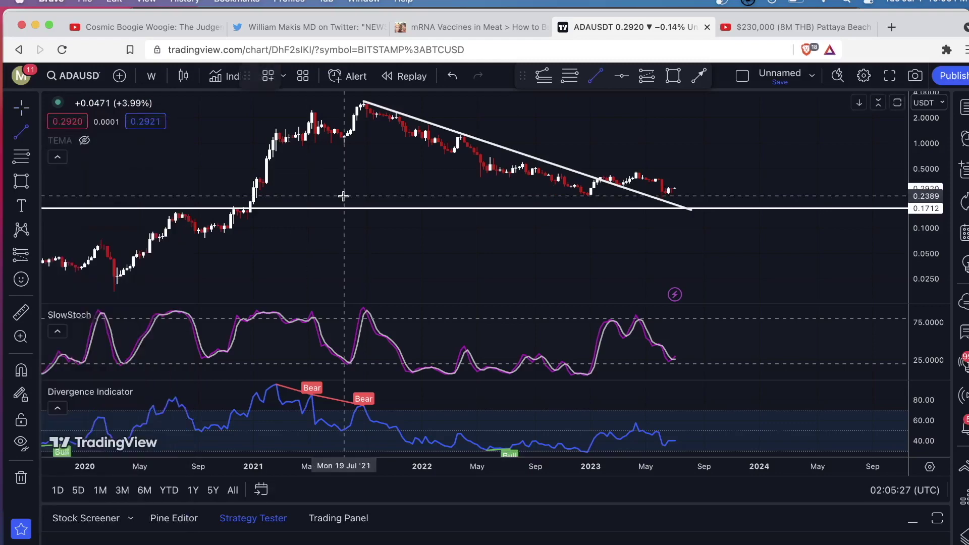
pyautogui.scroll(1, 493, 259)
pyautogui.scroll(3, 494, 260)
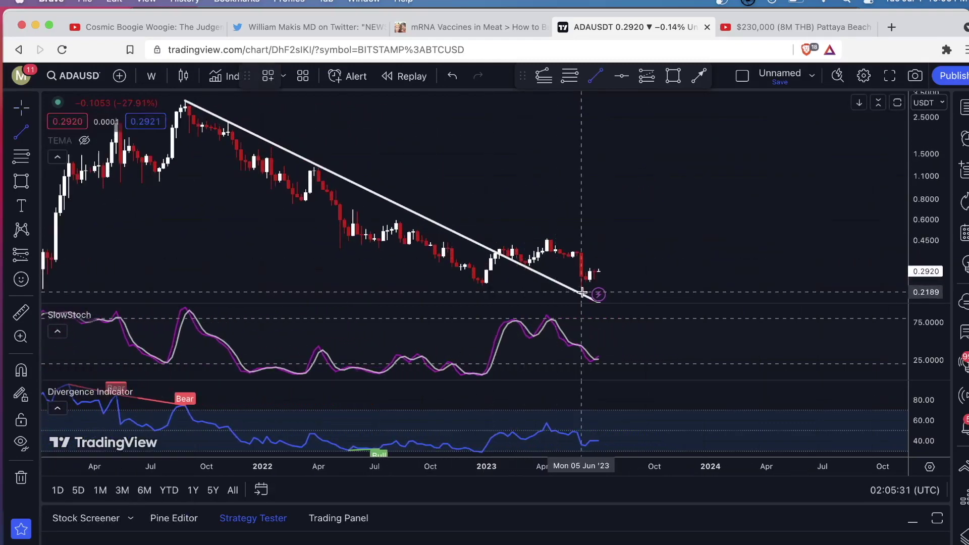
pyautogui.click(482, 284)
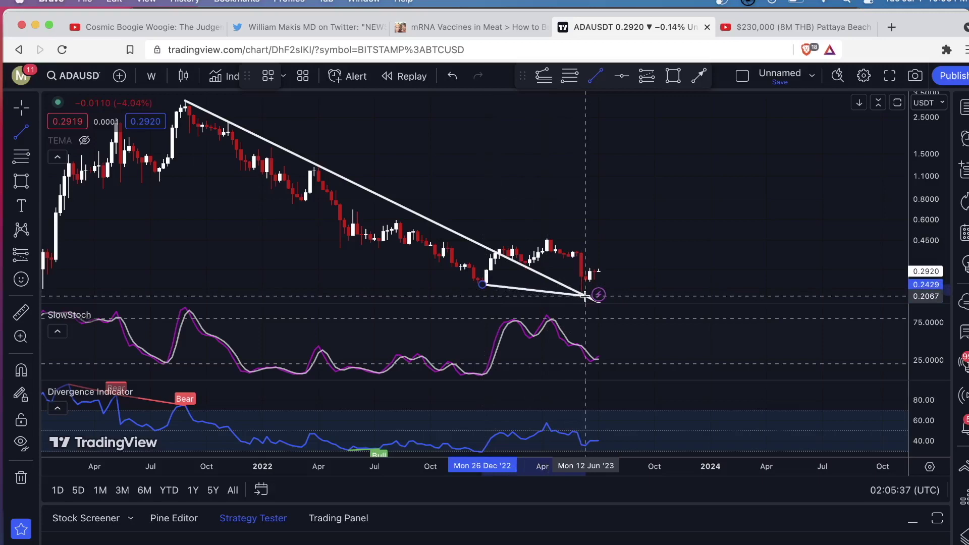
pyautogui.click(585, 297)
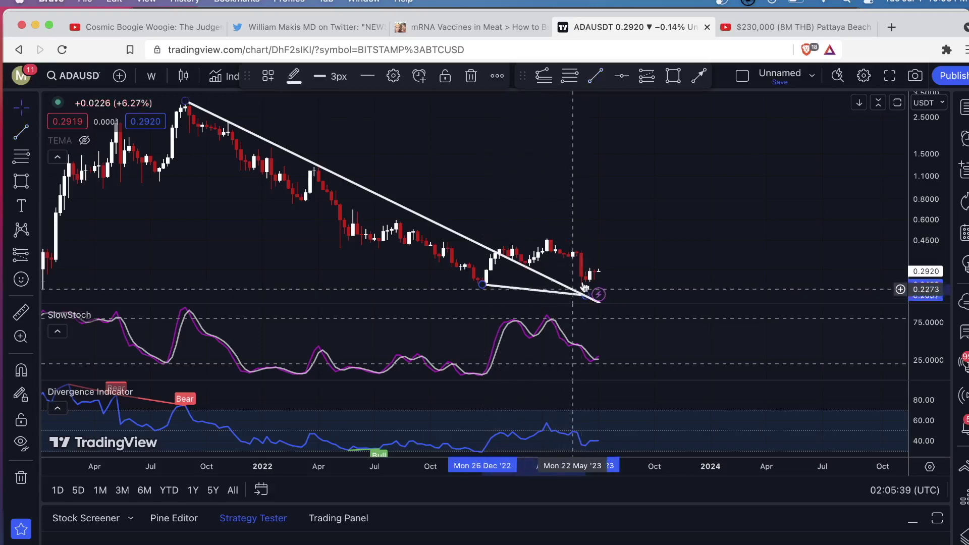
# Reselect the Trend Line tool and zoom the chart out.
pyautogui.click(36, 134)
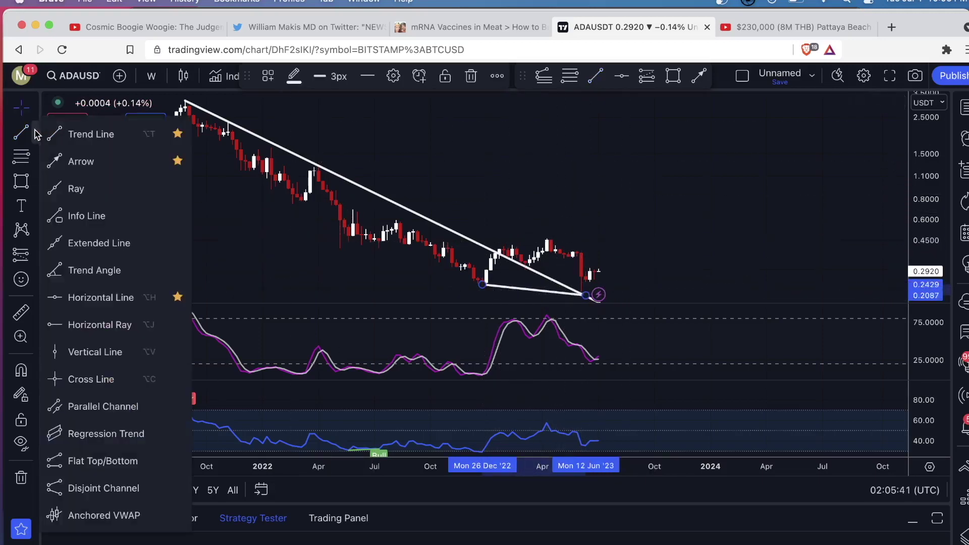
pyautogui.click(77, 133)
pyautogui.scroll(-3, 581, 184)
pyautogui.scroll(-3, 577, 183)
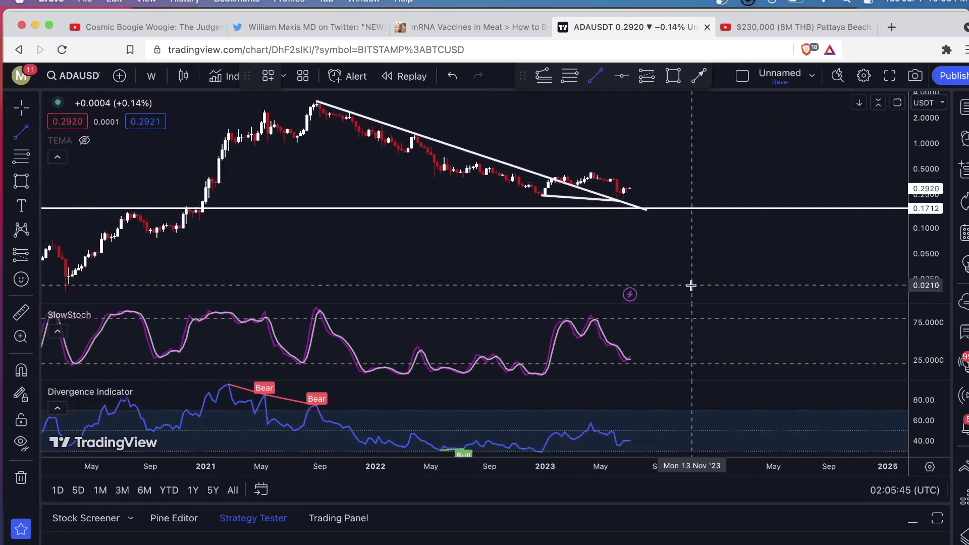
# Draw rising trend lines under the latest SlowStoch and Divergence Indicator lows.
pyautogui.click(541, 375)
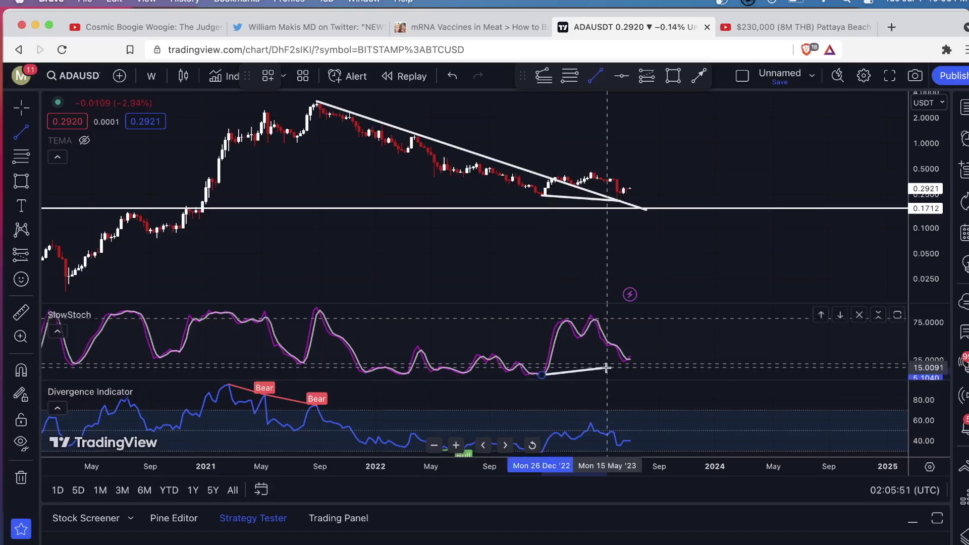
pyautogui.click(642, 359)
pyautogui.moveTo(51, 138)
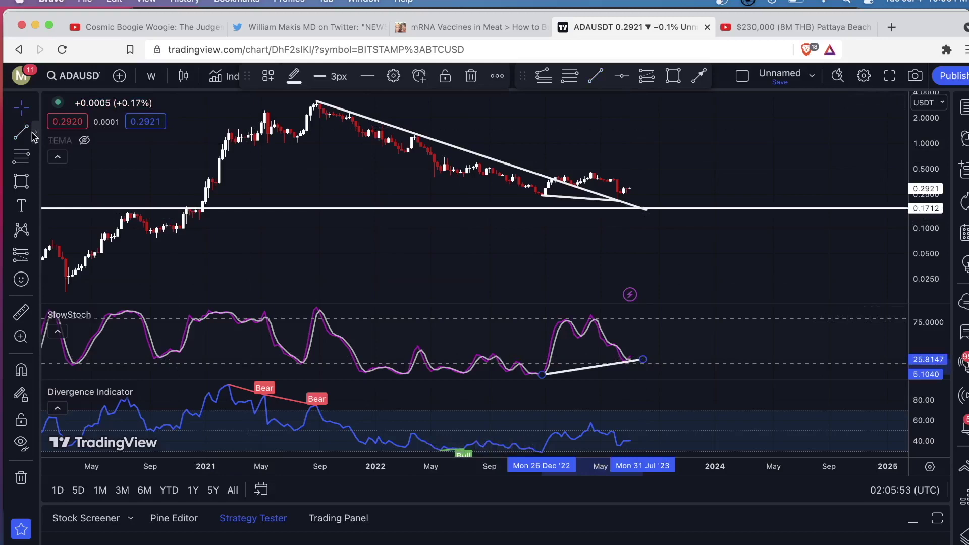
pyautogui.click(33, 136)
pyautogui.click(76, 133)
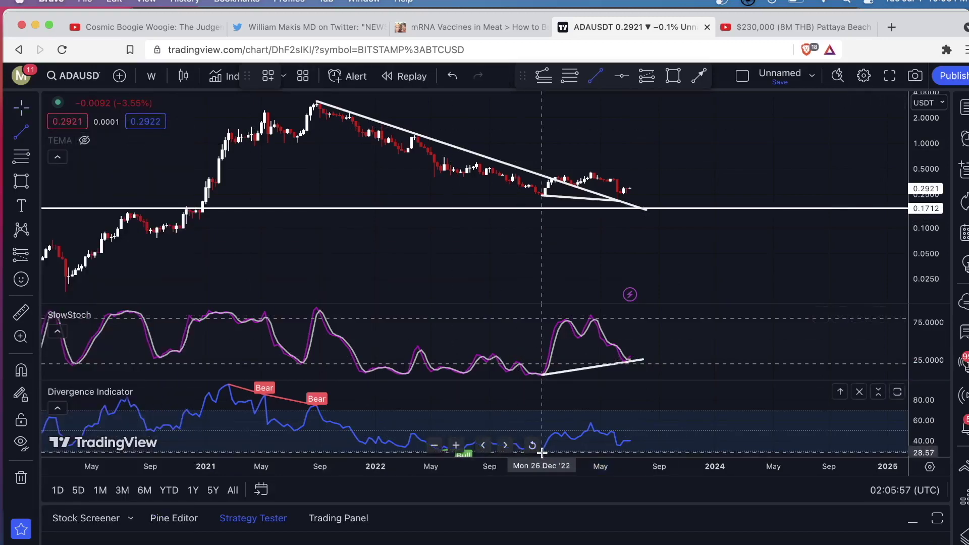
pyautogui.click(626, 447)
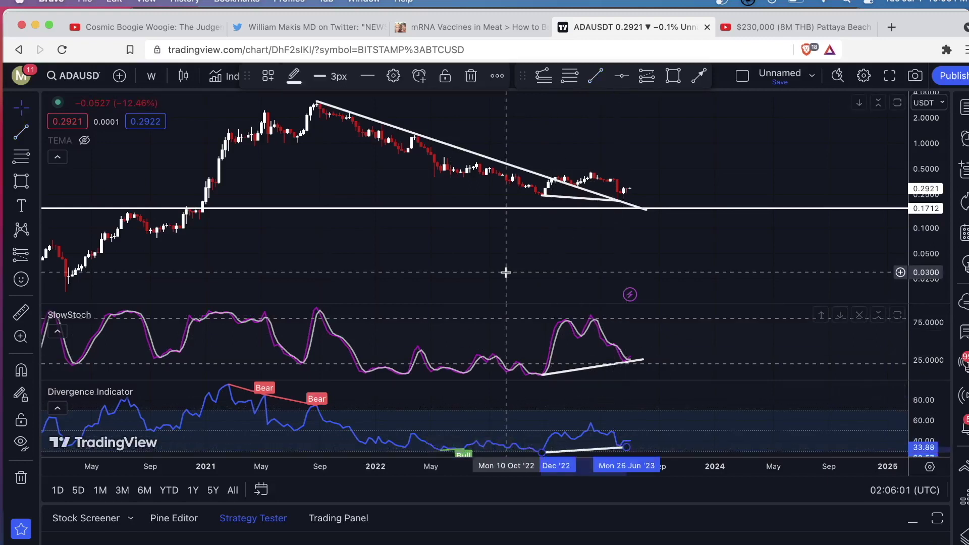
# Delete the indicator-pane trend lines and the lower wedge line, keeping the downtrend and 0.1712 support.
pyautogui.click(694, 186)
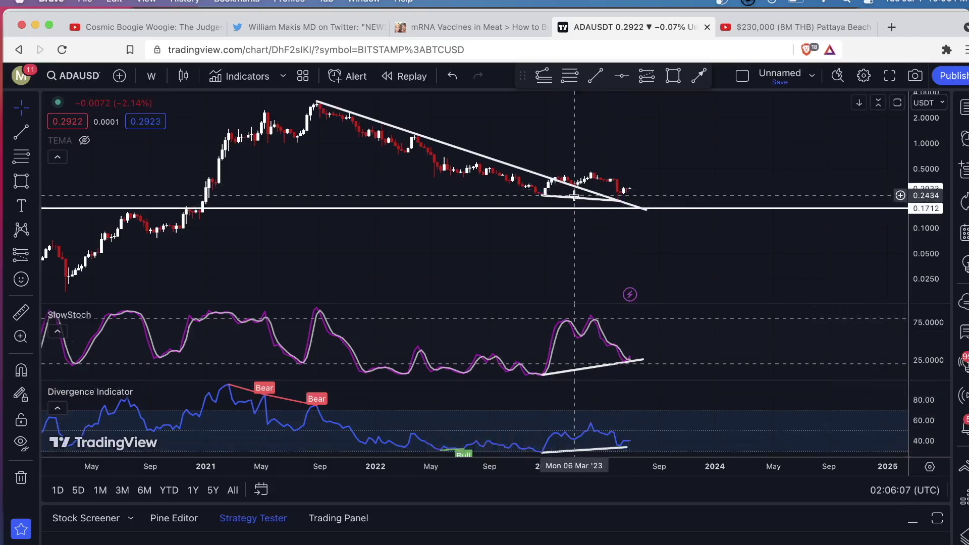
pyautogui.scroll(-2, 689, 176)
pyautogui.scroll(-3, 688, 176)
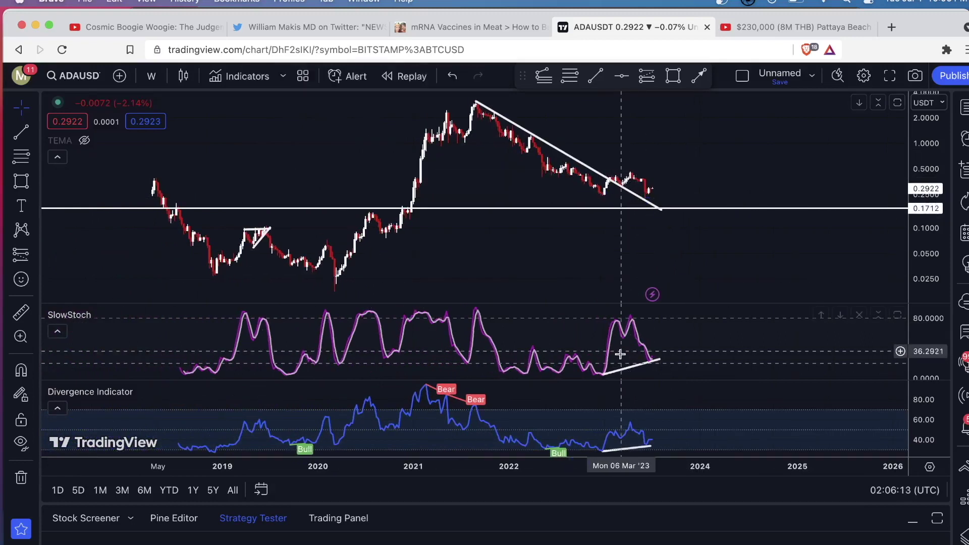
pyautogui.press('BackSpace')
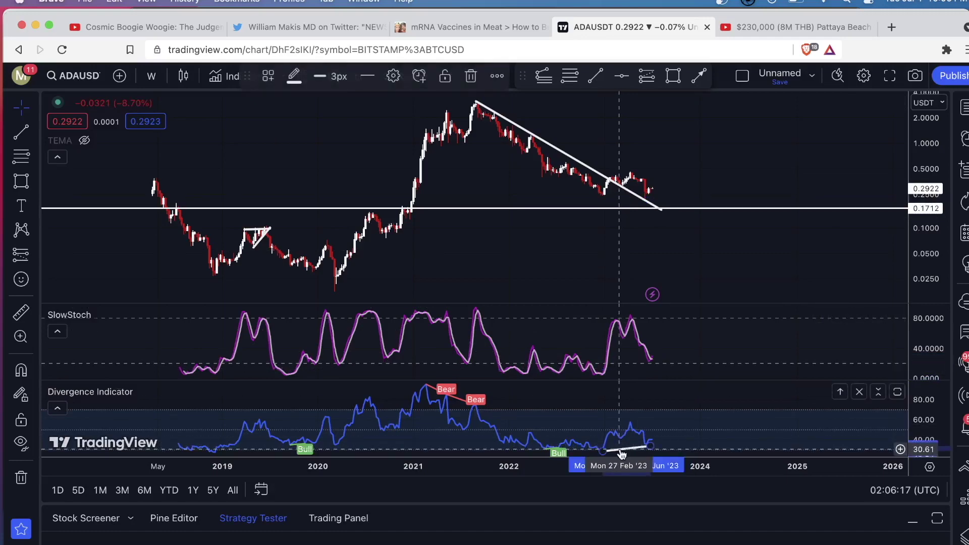
pyautogui.scroll(2, 698, 192)
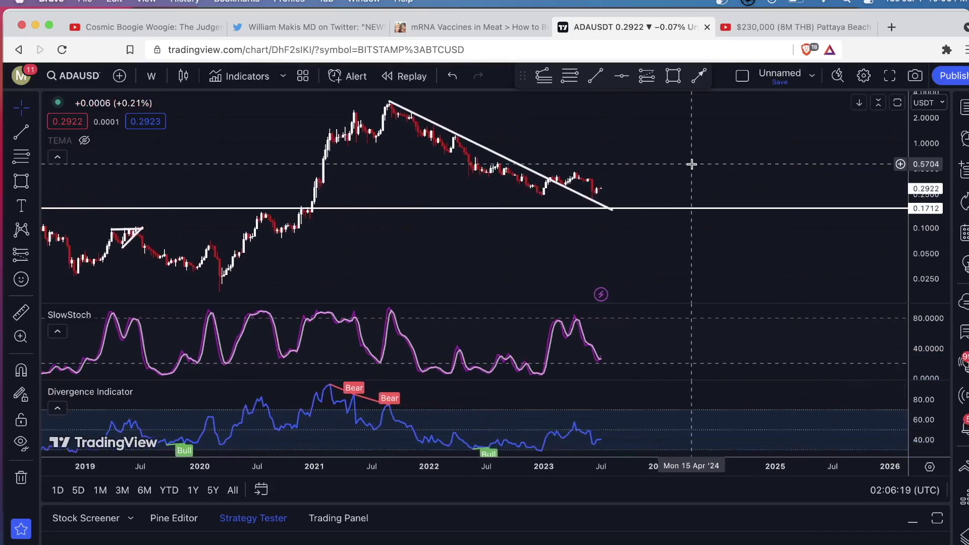
# Maximize the weekly ADAUSD price pane, hiding the indicator panes, and zoom and pan the time axis.
pyautogui.doubleClick(687, 174)
pyautogui.scroll(2, 672, 212)
pyautogui.scroll(3, 668, 223)
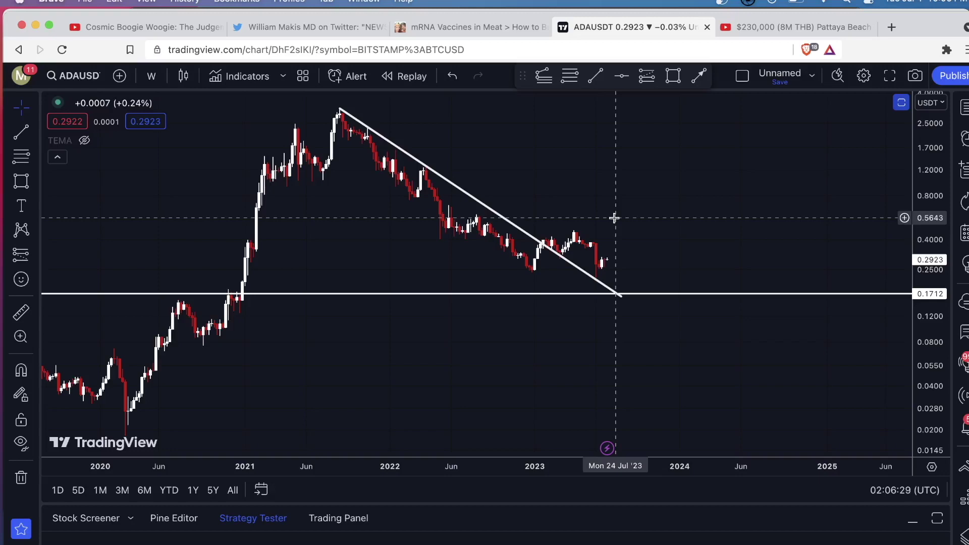
pyautogui.hscroll(-5, 612, 202)
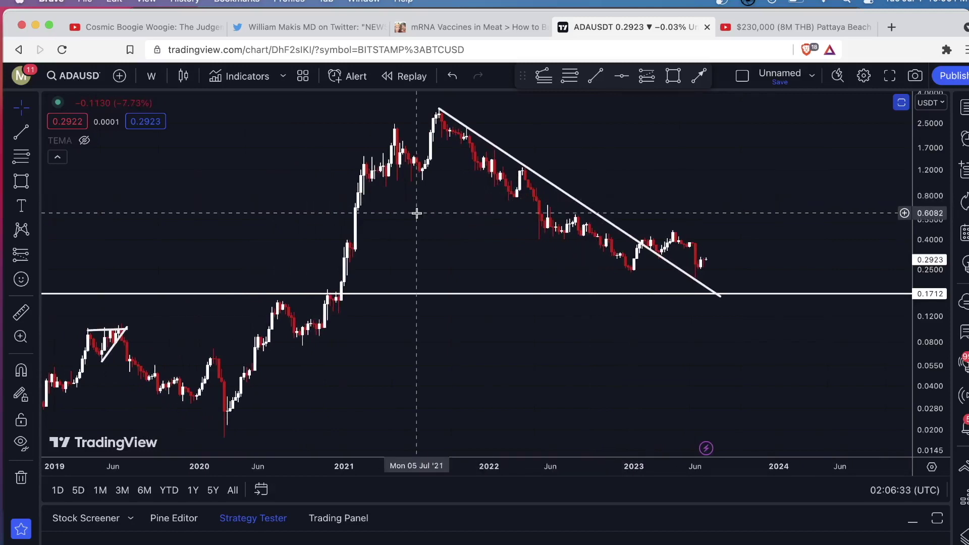
pyautogui.click(151, 80)
# Change the ADAUSD chart to 1-day candles and frame the June–July 2023 candles.
pyautogui.scroll(-5, 166, 258)
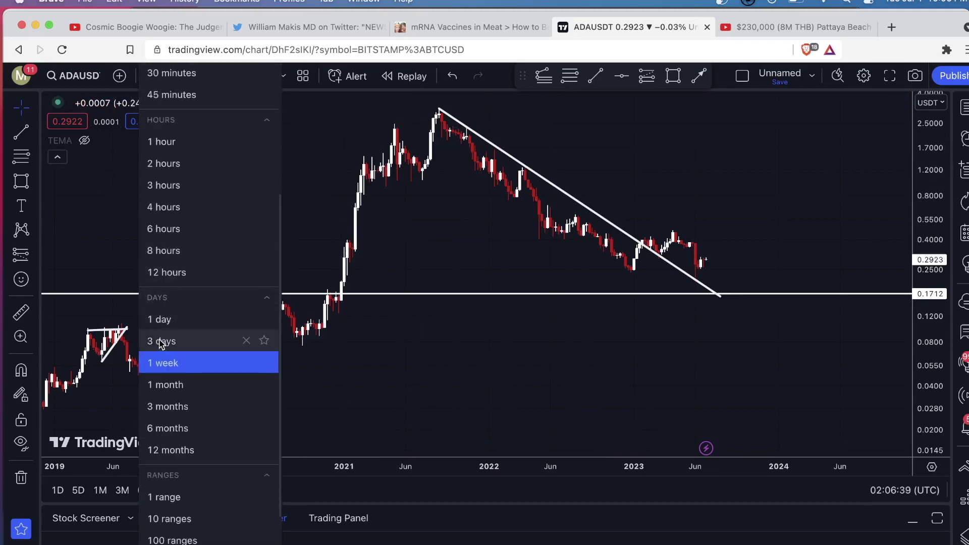
pyautogui.click(162, 319)
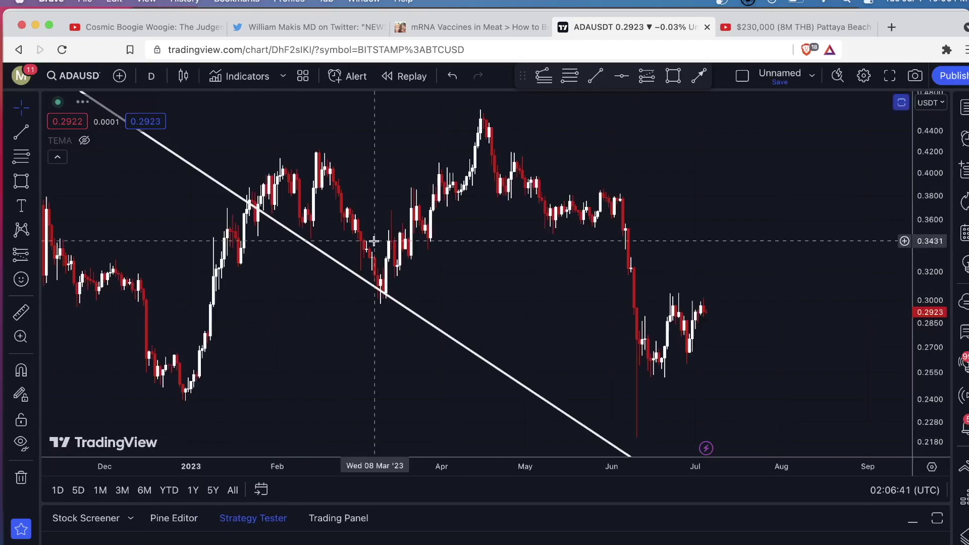
pyautogui.scroll(-8, 376, 246)
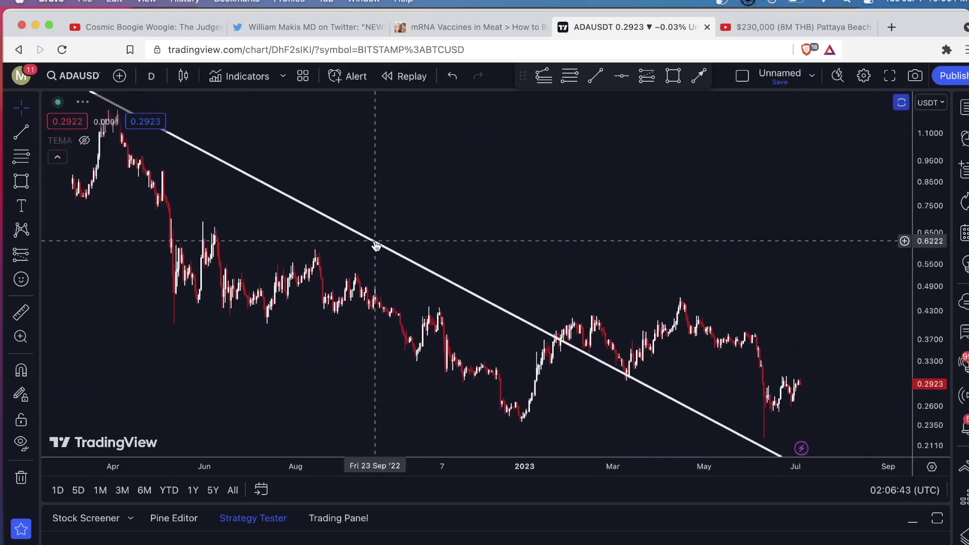
pyautogui.scroll(4, 374, 242)
pyautogui.hscroll(5, 374, 241)
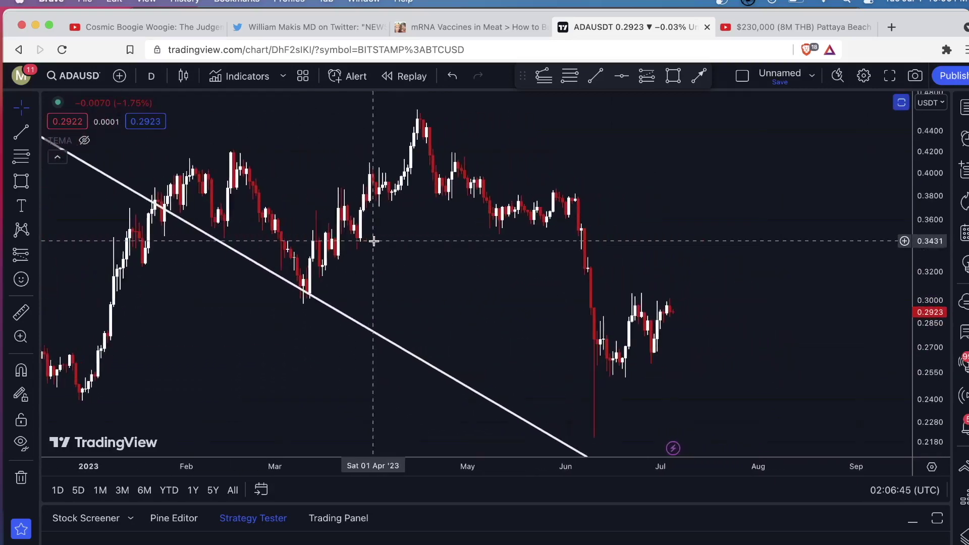
pyautogui.hscroll(-4, 690, 290)
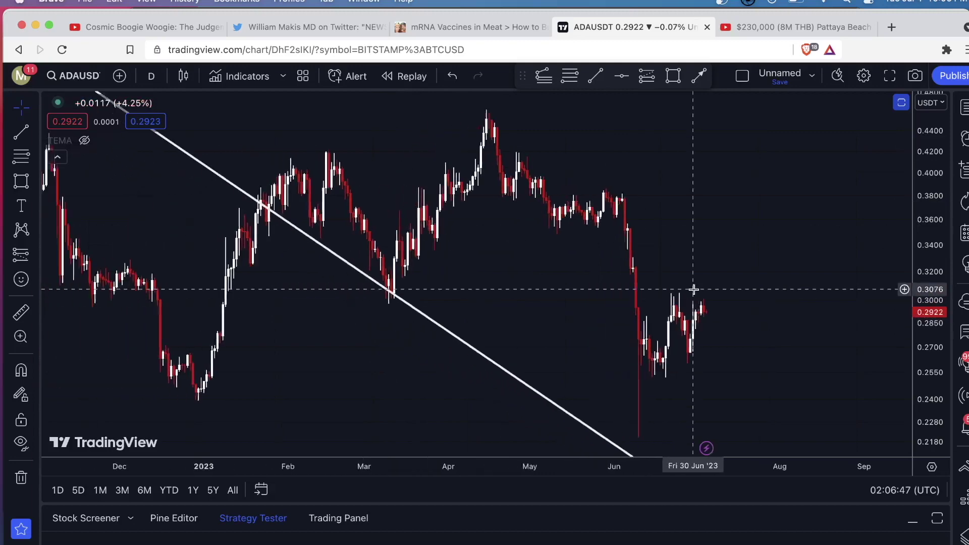
pyautogui.moveTo(693, 287); pyautogui.dragTo(624, 349)
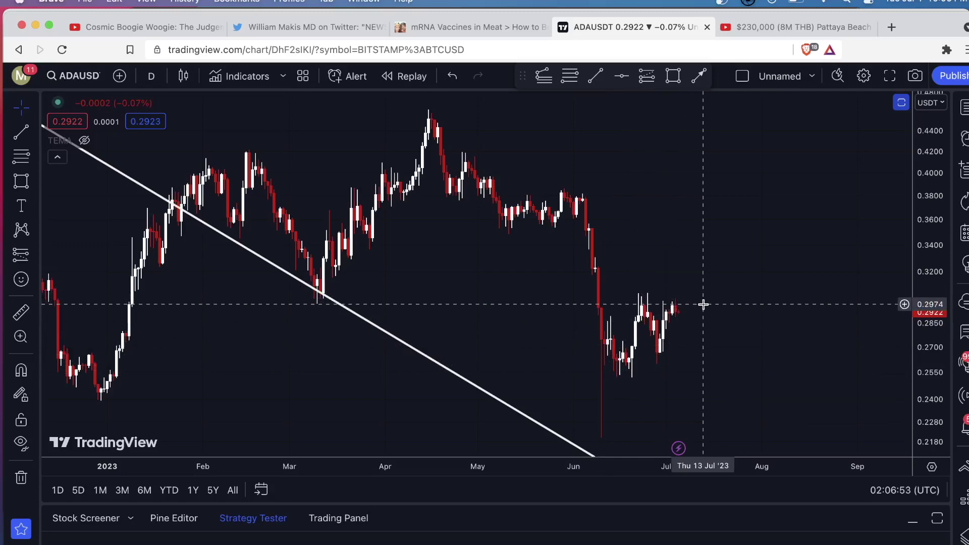
pyautogui.scroll(-3, 703, 304)
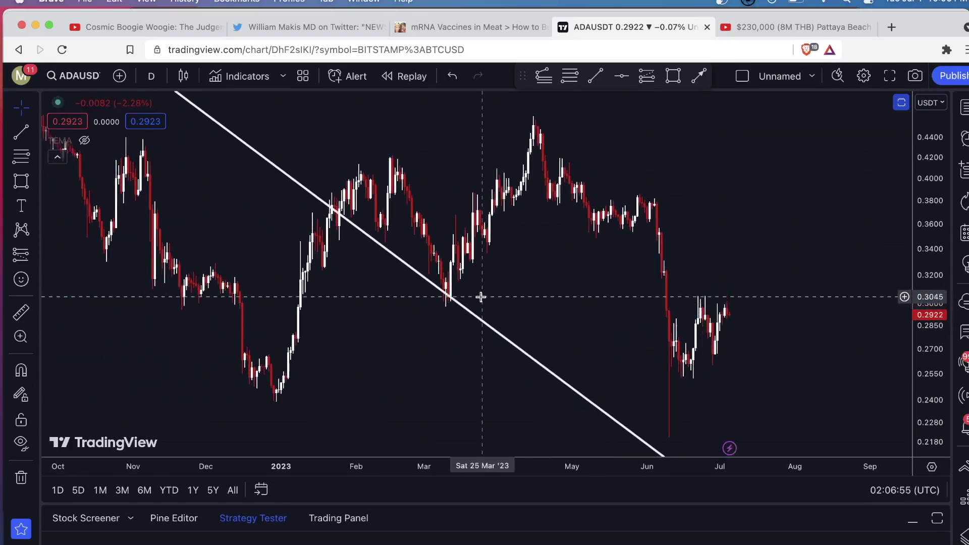
pyautogui.click(35, 138)
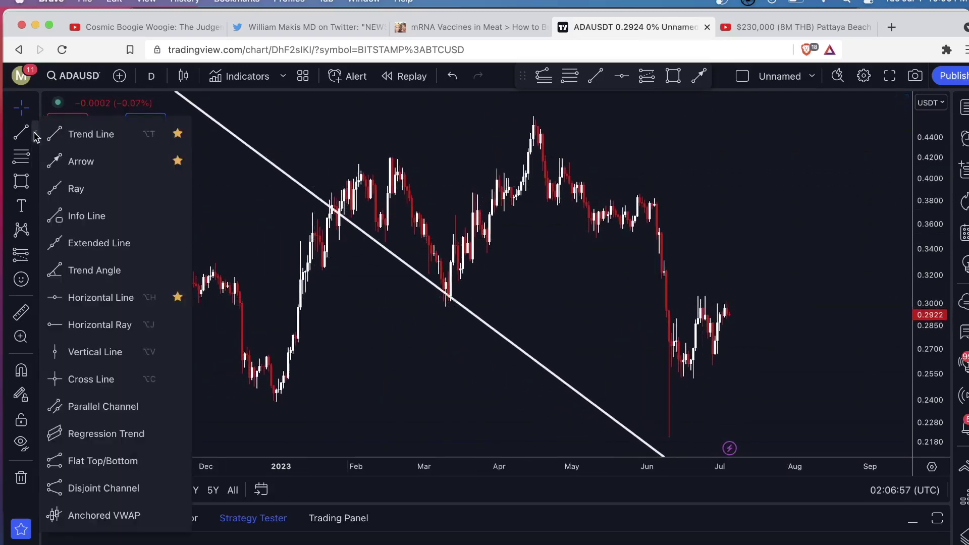
# Place a horizontal line at 0.2970 capping the late-June and early-July 2023 highs.
pyautogui.click(95, 296)
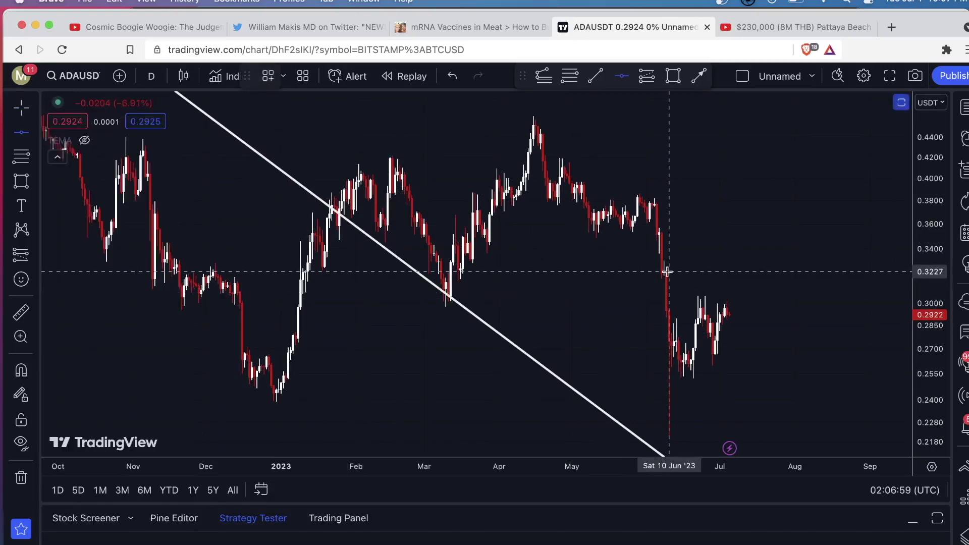
pyautogui.scroll(5, 667, 273)
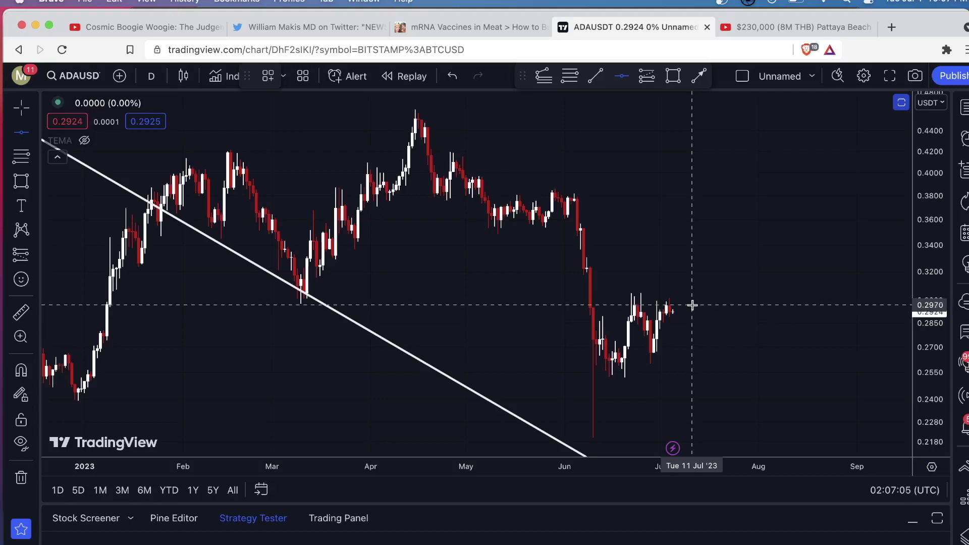
pyautogui.click(692, 304)
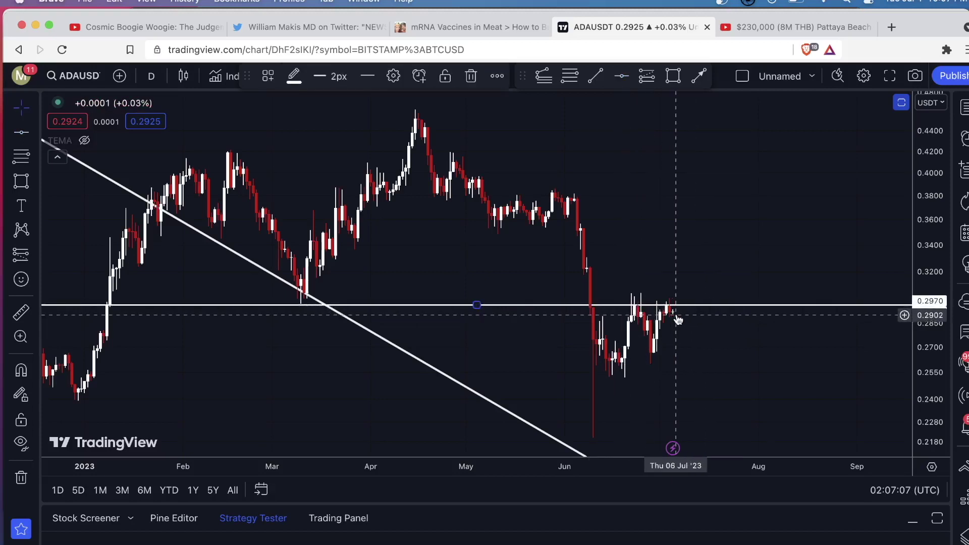
pyautogui.scroll(2, 640, 316)
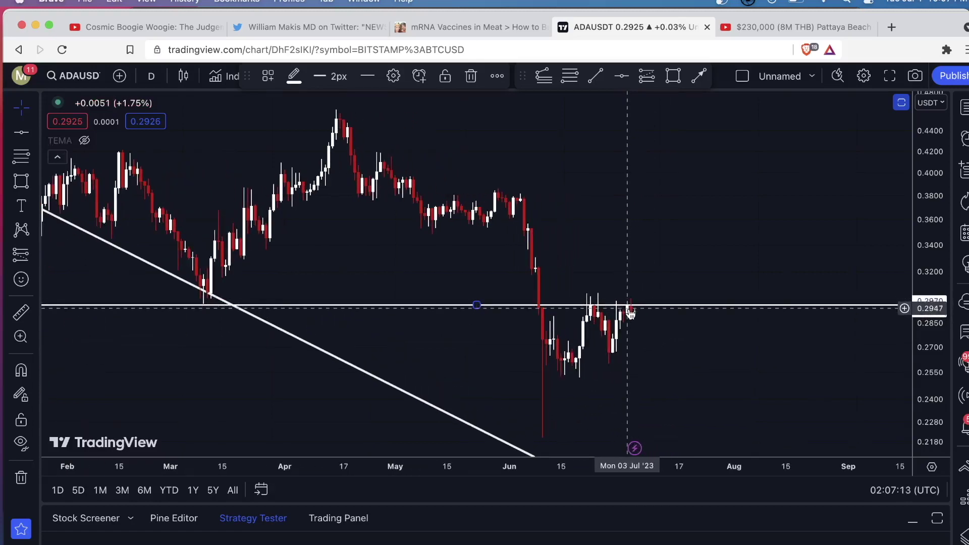
pyautogui.scroll(2, 631, 312)
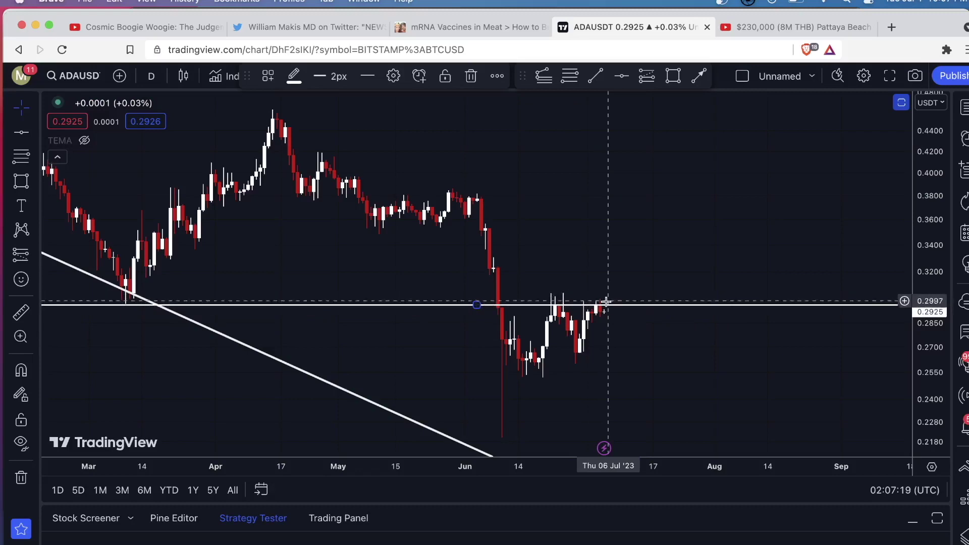
# Pan right to the latest candles, keeping the 0.2970 line and falling trendline in view.
pyautogui.hscroll(-10, 636, 251)
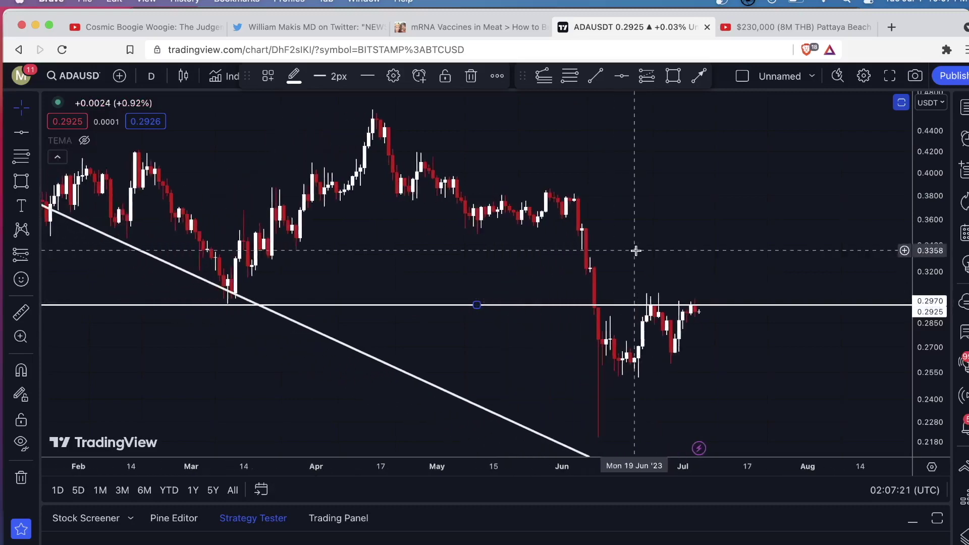
pyautogui.hscroll(-10, 635, 251)
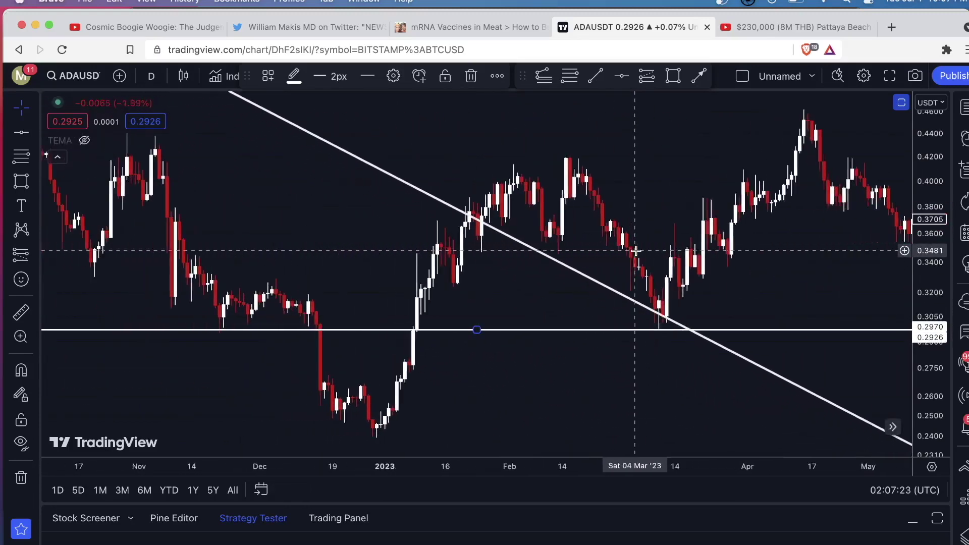
pyautogui.scroll(-3, 635, 252)
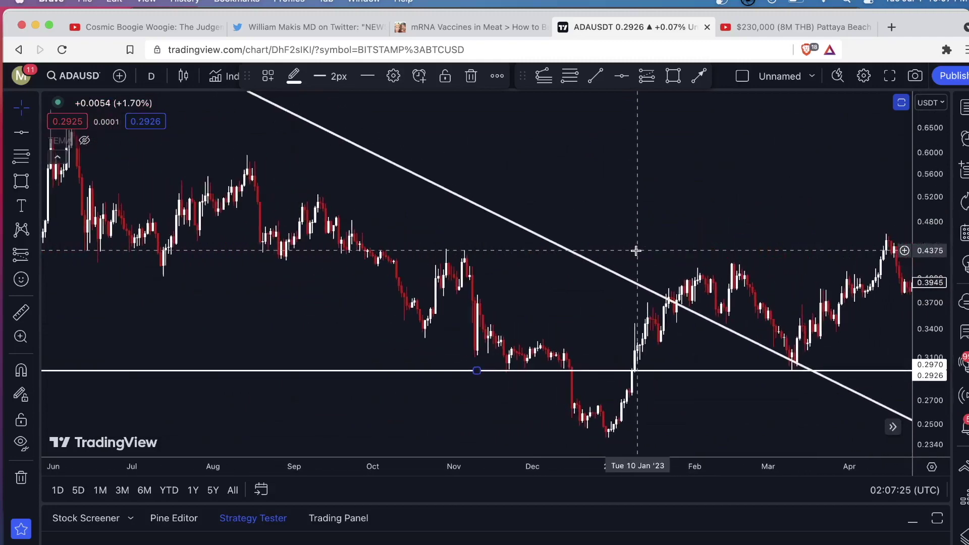
pyautogui.scroll(3, 319, 362)
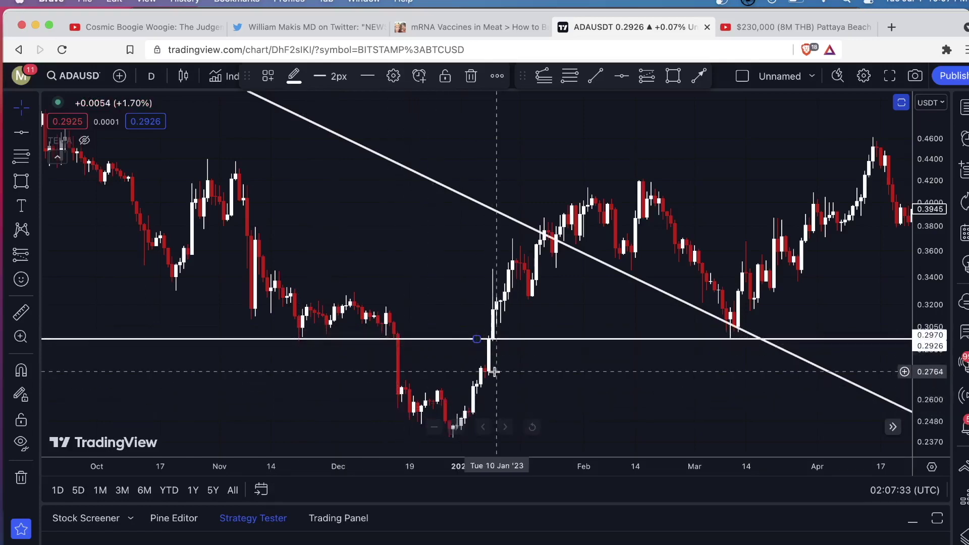
pyautogui.scroll(2, 495, 372)
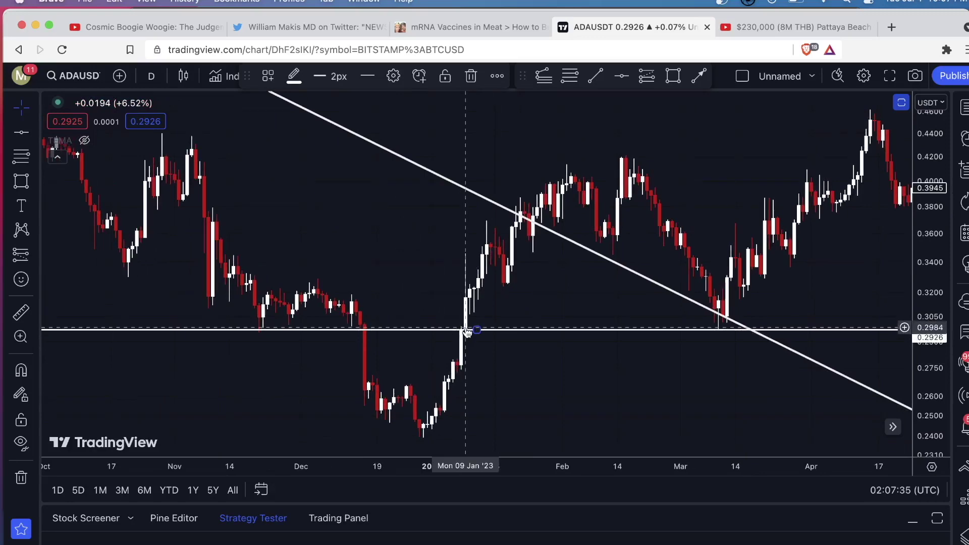
pyautogui.hscroll(5, 541, 184)
pyautogui.hscroll(1, 541, 183)
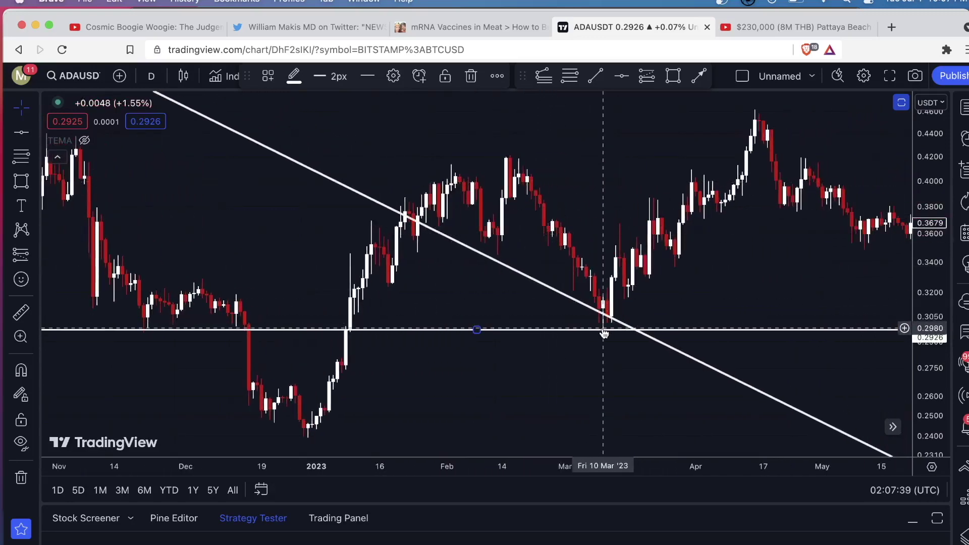
pyautogui.hscroll(10, 649, 260)
pyautogui.hscroll(4, 650, 263)
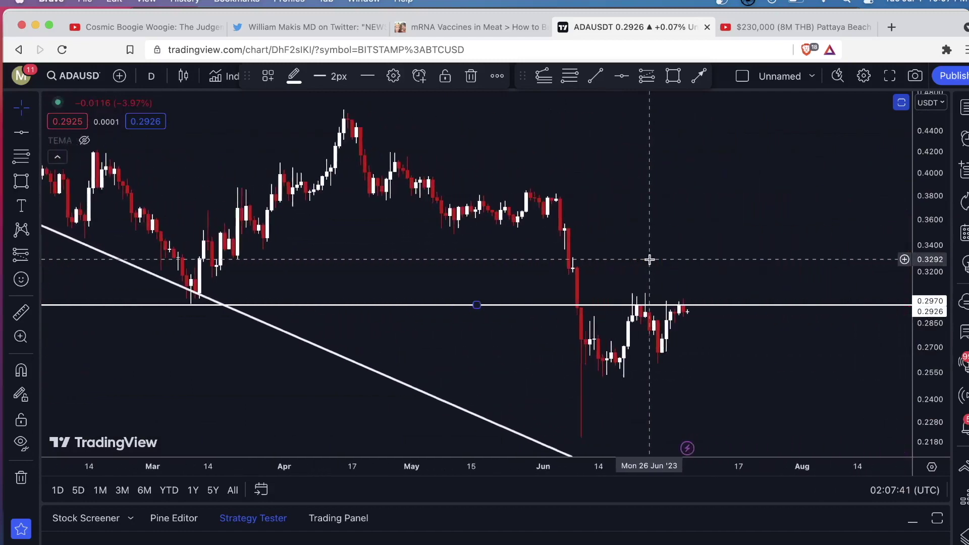
pyautogui.hscroll(1, 695, 285)
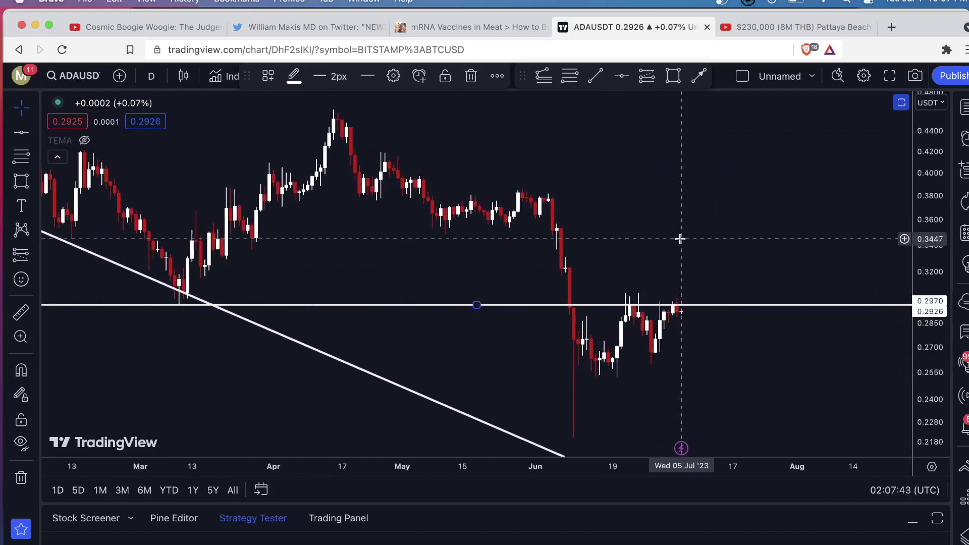
pyautogui.hscroll(3, 680, 239)
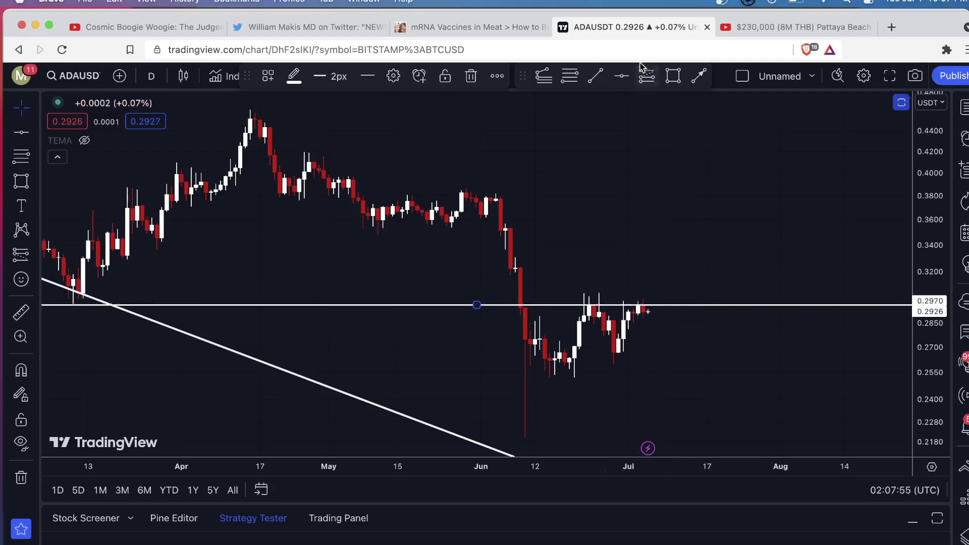
# Zoom in on the early-July candles and select the 0.2970 horizontal line.
pyautogui.hscroll(5, 601, 159)
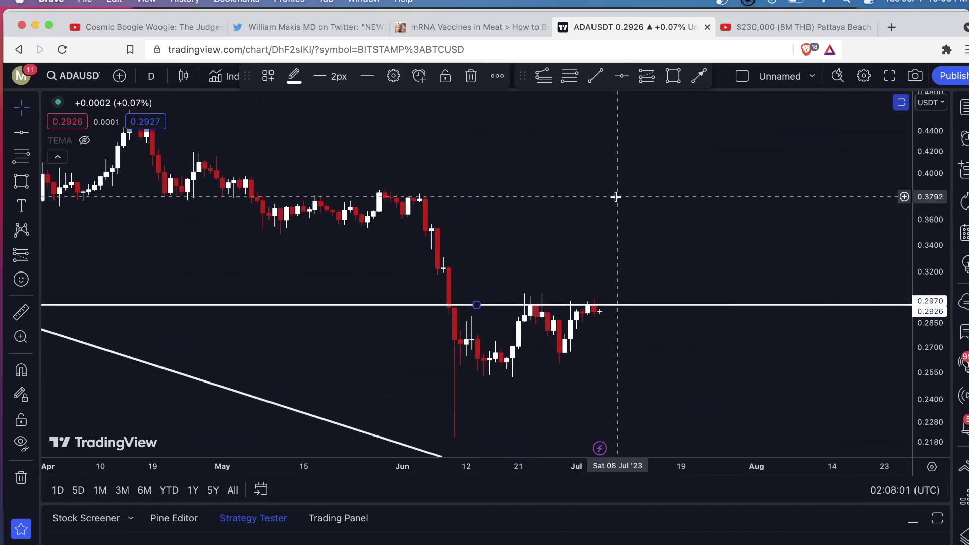
pyautogui.hscroll(4, 614, 197)
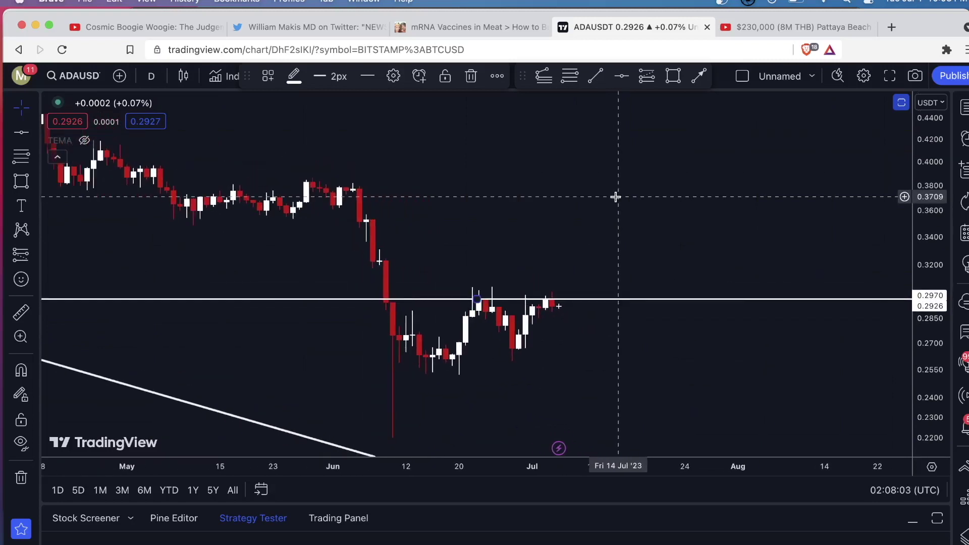
pyautogui.scroll(2, 616, 197)
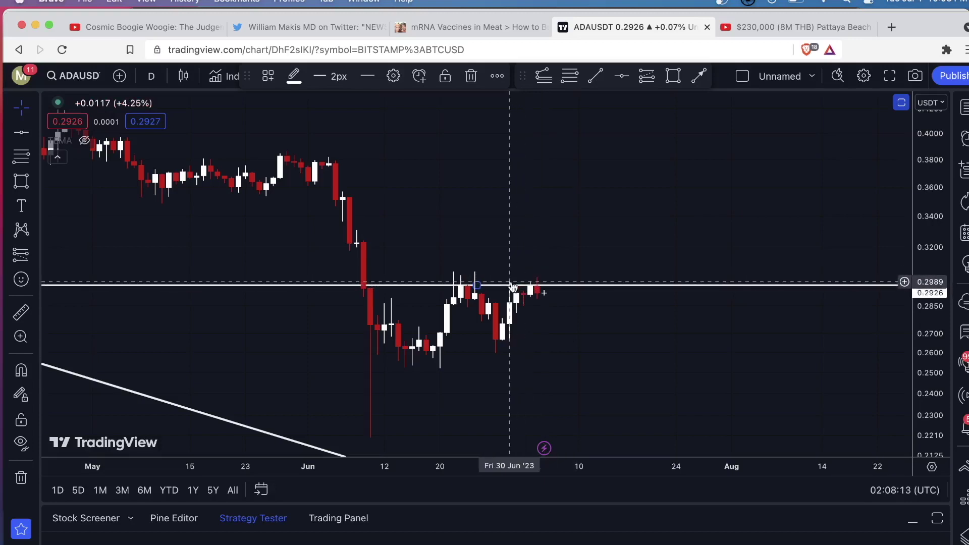
pyautogui.click(478, 283)
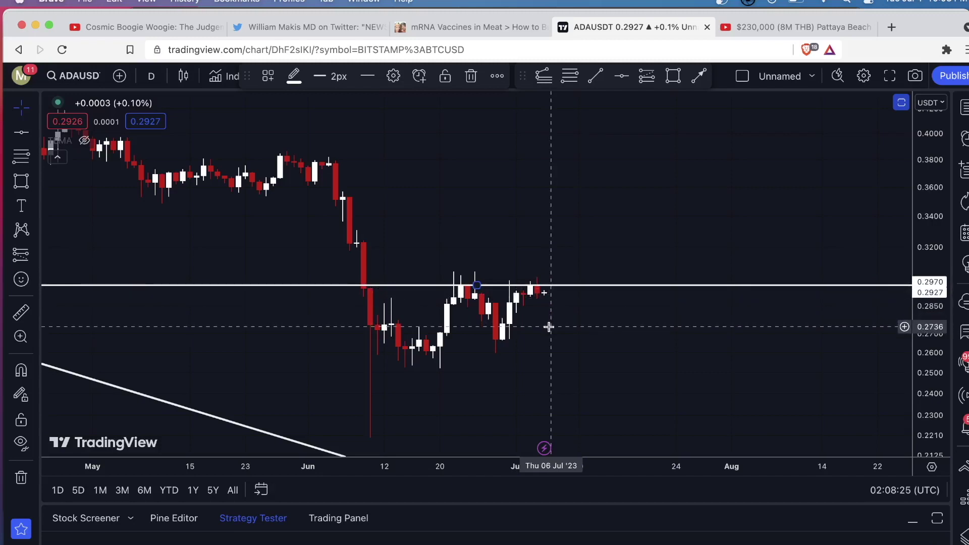
pyautogui.click(37, 136)
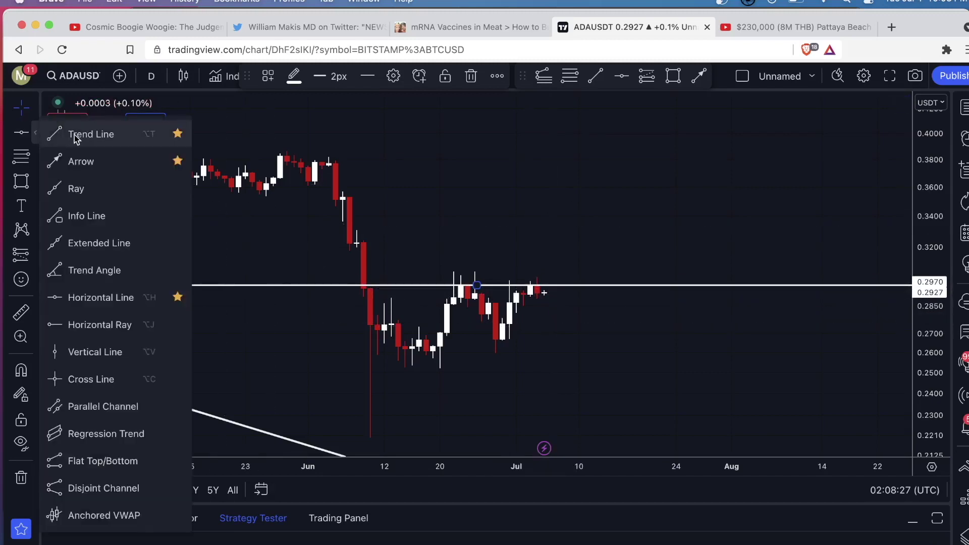
# Draw a rising trendline from the 19 Jun low to about 0.2755 in mid-July.
pyautogui.click(76, 134)
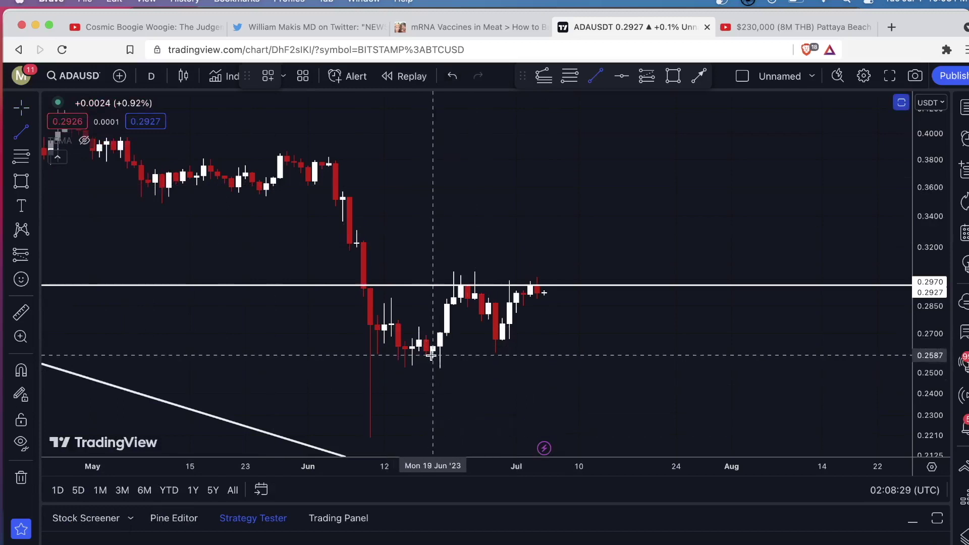
pyautogui.click(432, 355)
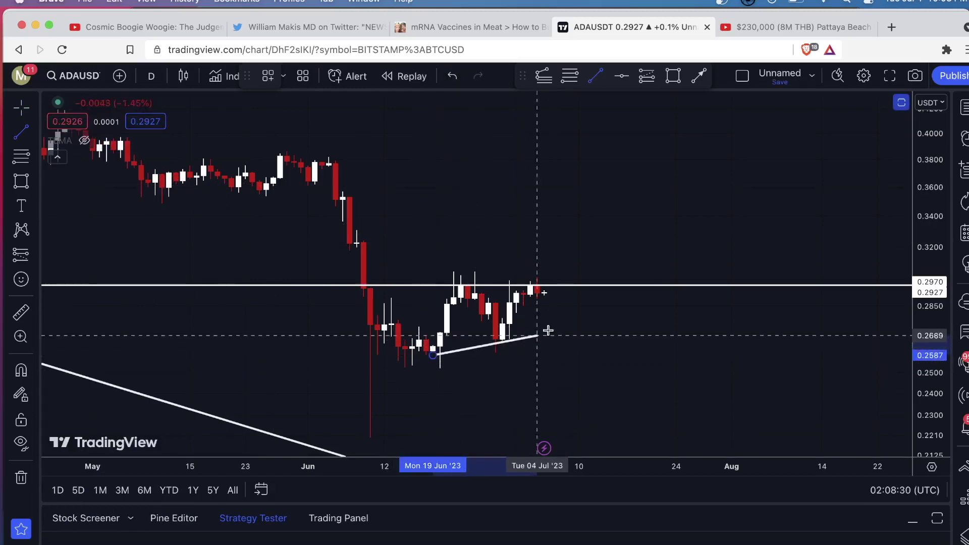
pyautogui.click(600, 324)
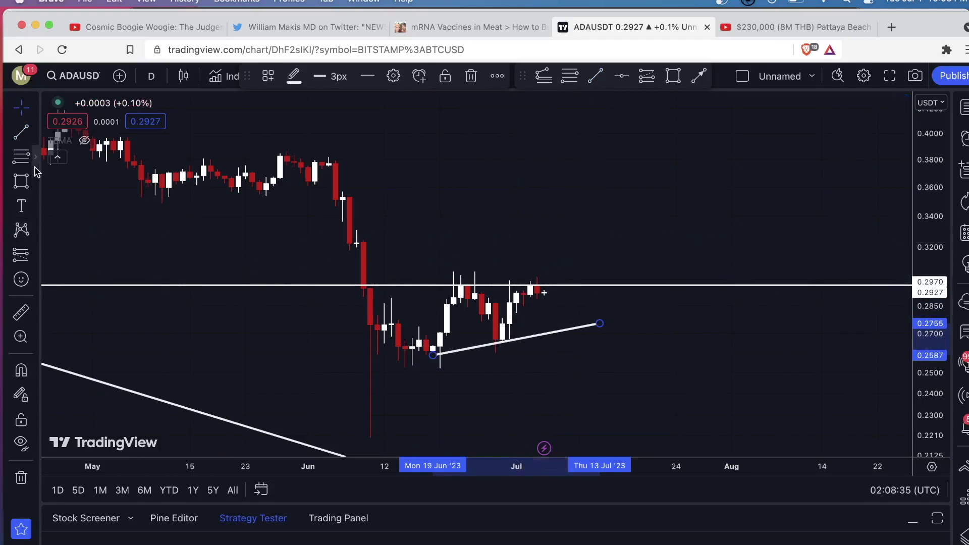
# Choose the Short Position tool from the forecasting and measurement tools.
pyautogui.click(36, 161)
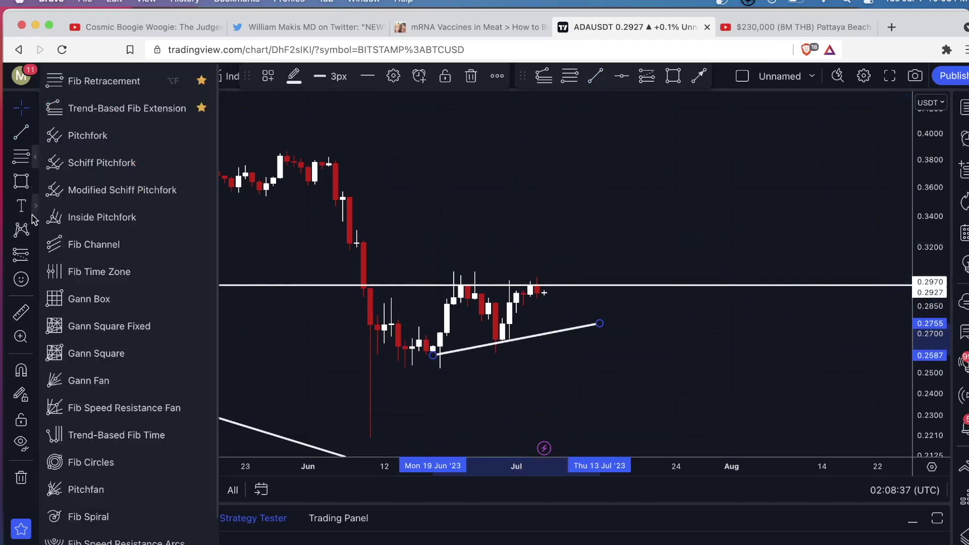
pyautogui.click(34, 256)
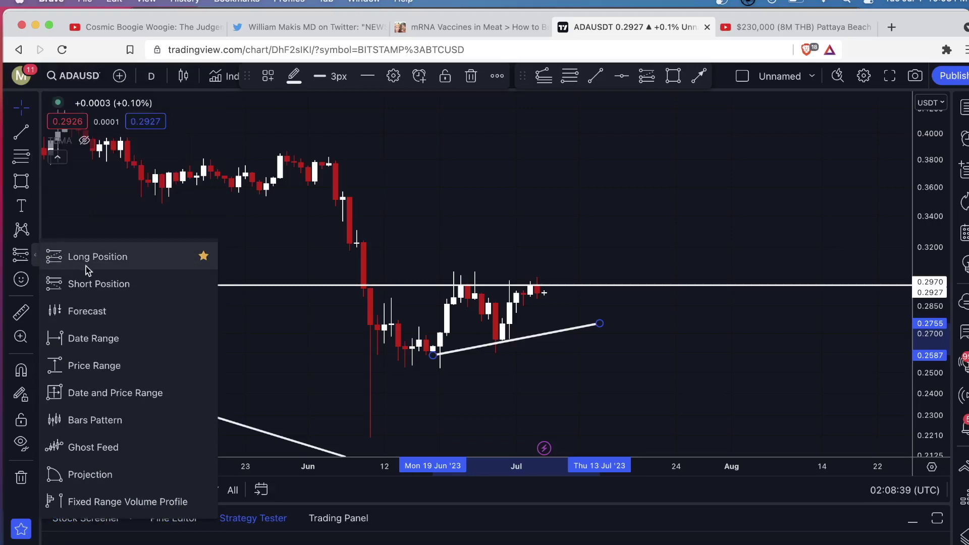
pyautogui.click(90, 284)
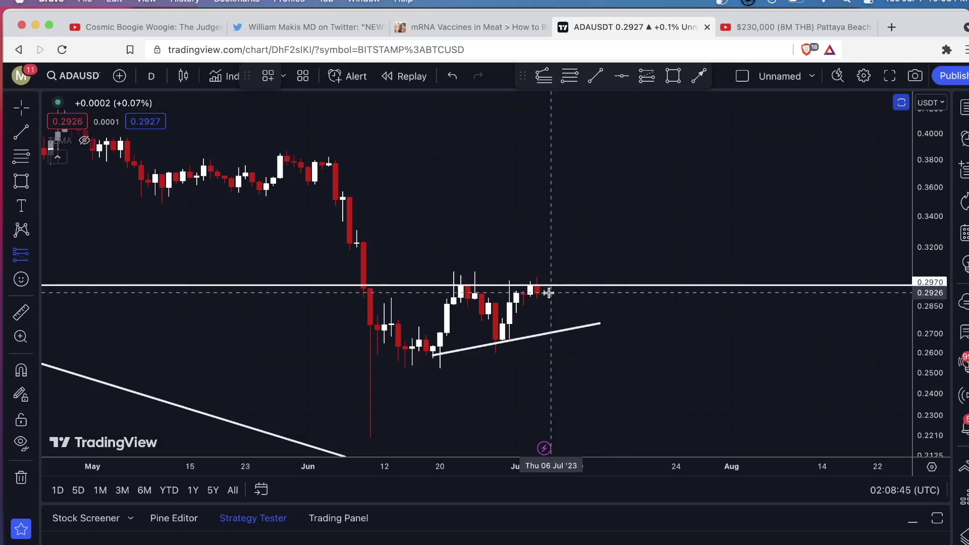
# Place a short position at the latest candle with stop near 0.3074 and risk/reward 1.3.
pyautogui.click(550, 292)
pyautogui.moveTo(551, 228); pyautogui.dragTo(548, 268)
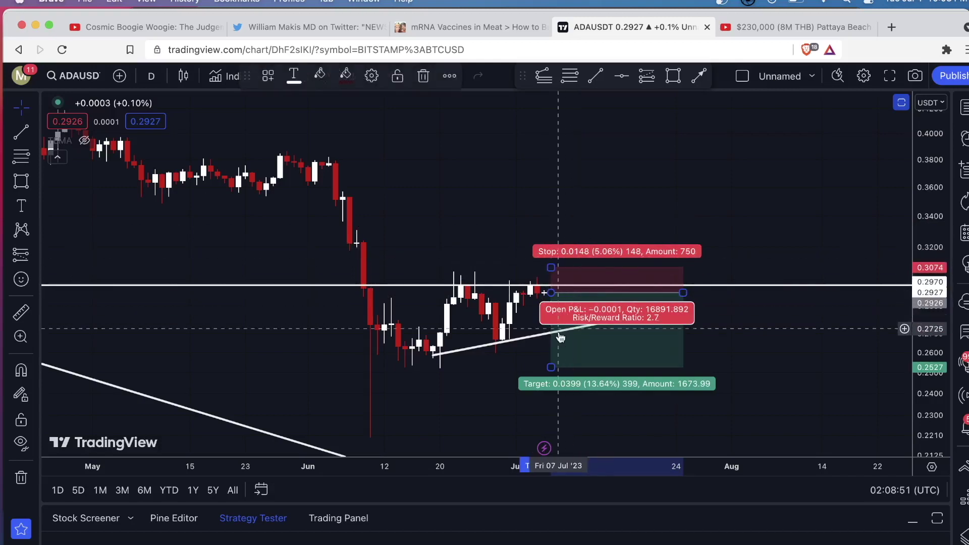
pyautogui.moveTo(550, 365); pyautogui.dragTo(551, 328)
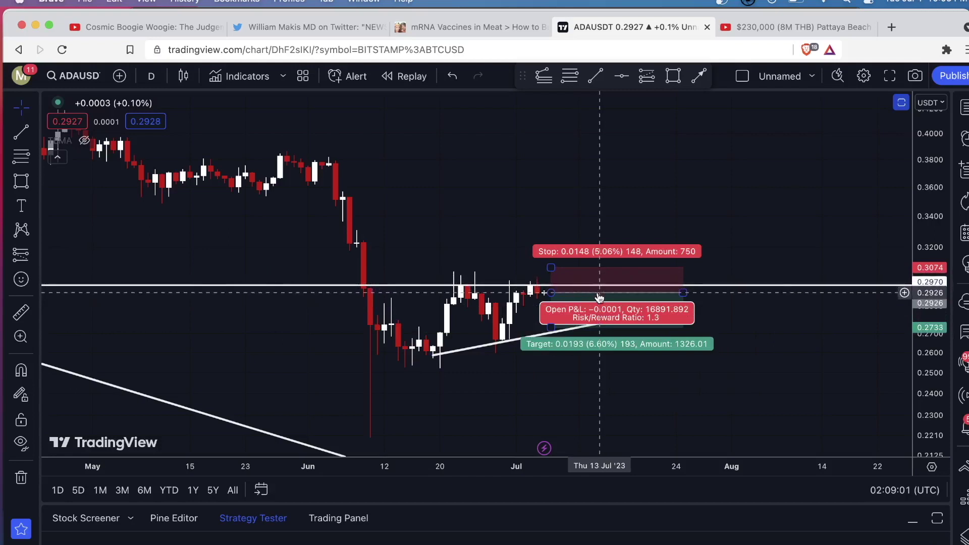
# Delete the short position from the daily chart.
pyautogui.click(605, 293)
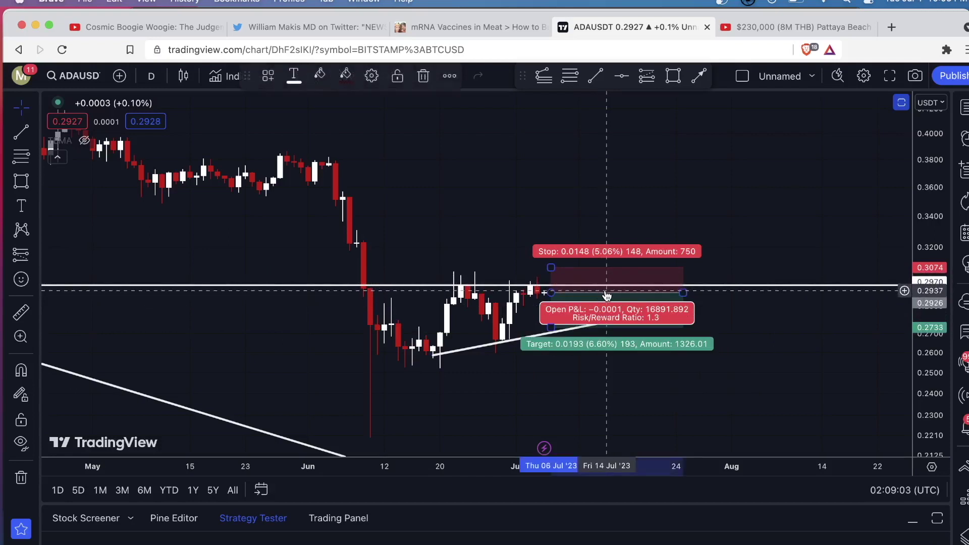
pyautogui.press('Delete')
pyautogui.scroll(-5, 615, 227)
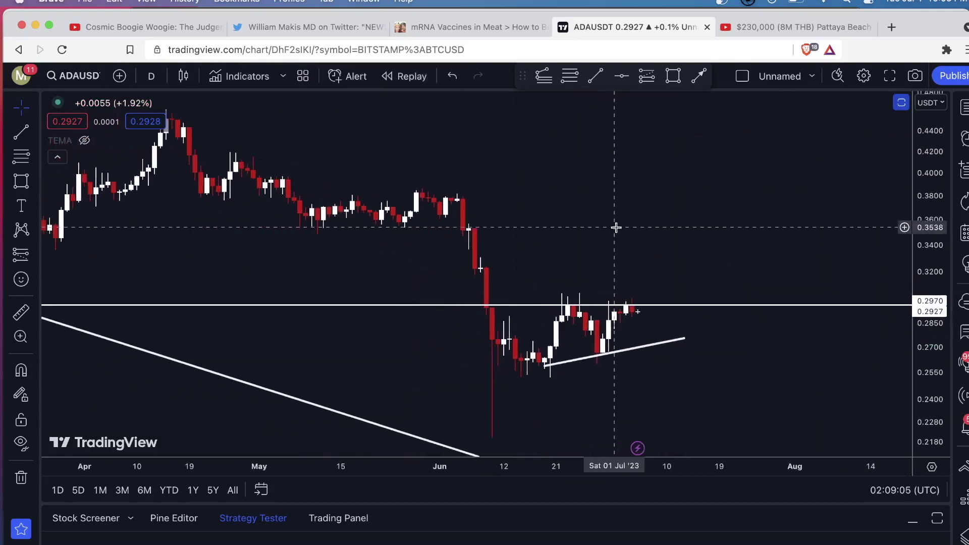
pyautogui.click(151, 76)
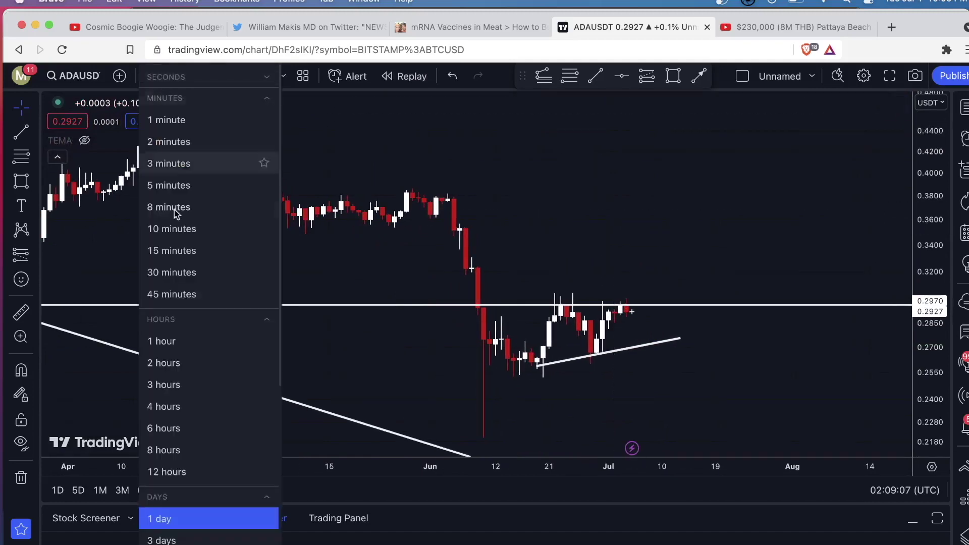
# Switch the ADAUSD chart to the 4-hour interval and zoom out.
pyautogui.scroll(-2, 183, 316)
pyautogui.click(160, 327)
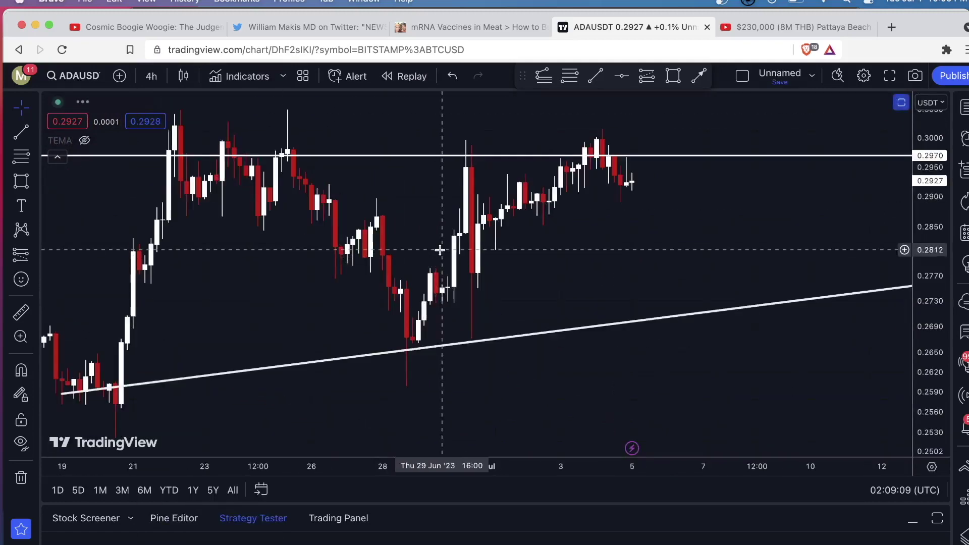
pyautogui.scroll(-2, 548, 242)
pyautogui.scroll(-1, 549, 241)
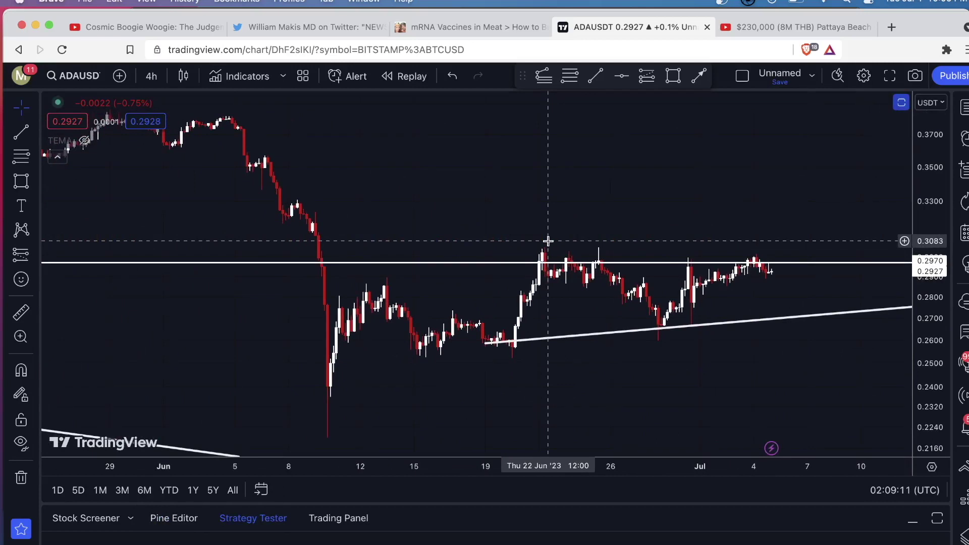
pyautogui.scroll(-2, 549, 242)
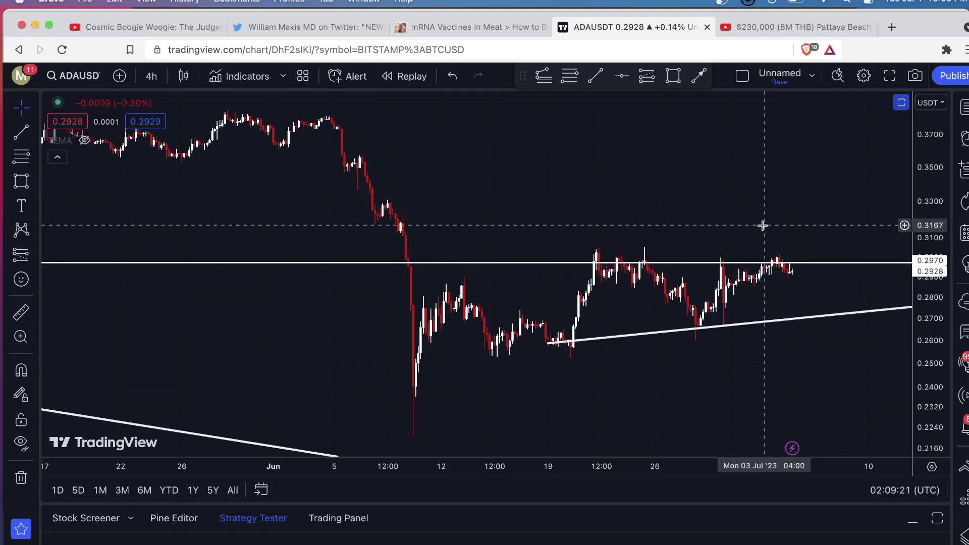
pyautogui.scroll(-4, 762, 225)
pyautogui.scroll(-3, 762, 226)
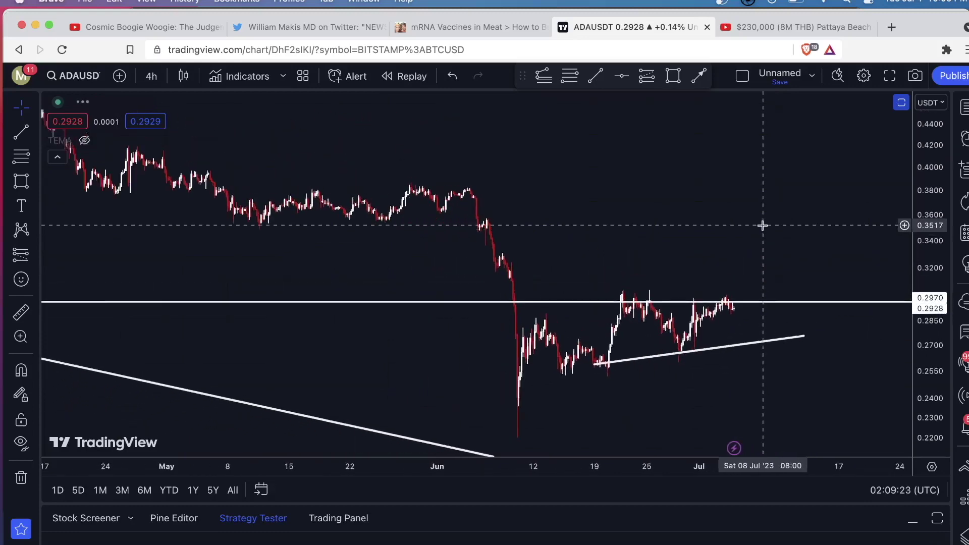
# Change the chart to 1-hour candles, with price near 0.2928.
pyautogui.click(151, 75)
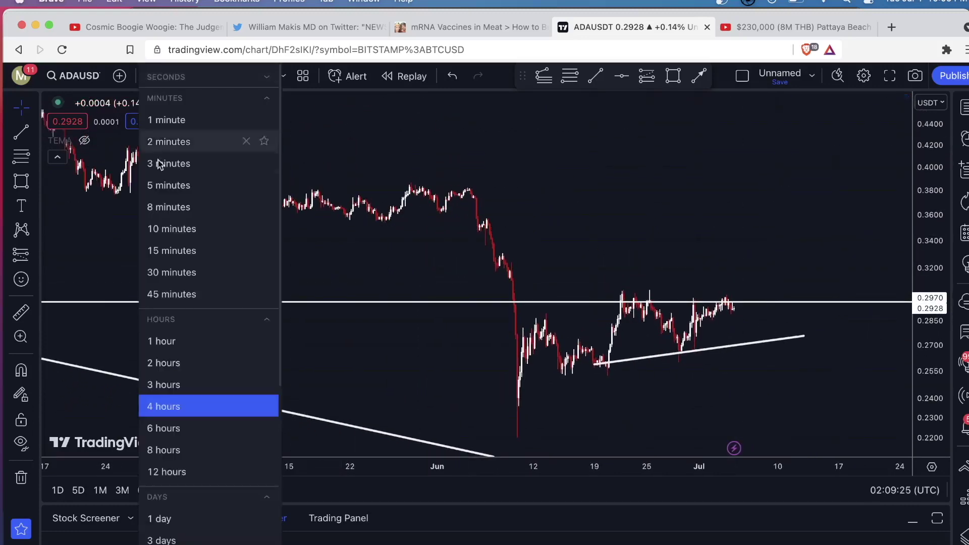
pyautogui.click(177, 346)
pyautogui.scroll(5, 341, 273)
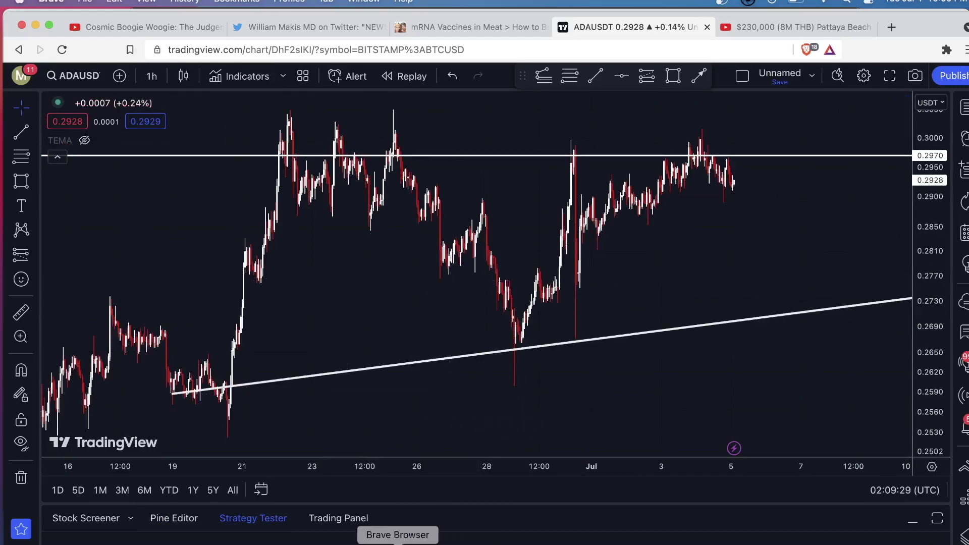
# Bring the Chrome TradingView window forward and dismiss the Twitter promotion.
pyautogui.click(361, 543)
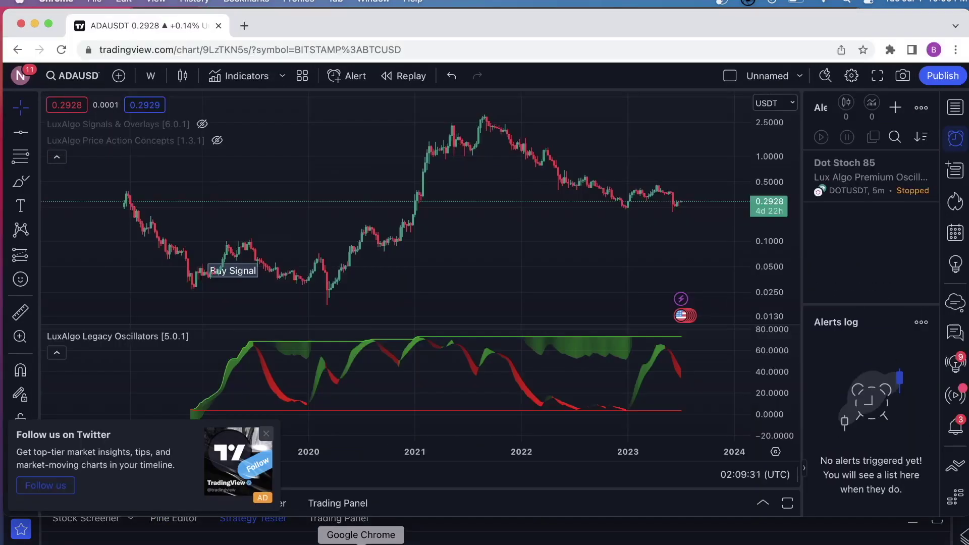
pyautogui.click(266, 435)
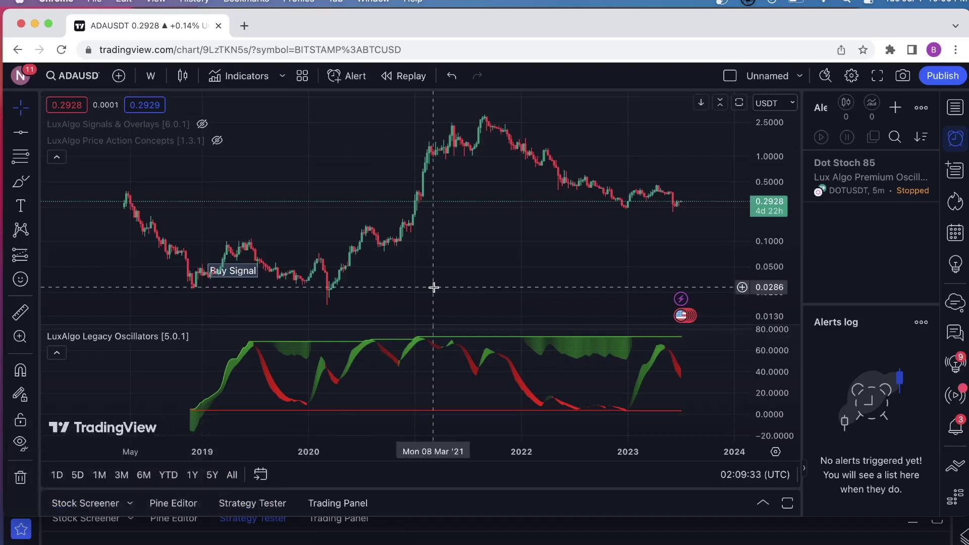
pyautogui.scroll(4, 434, 287)
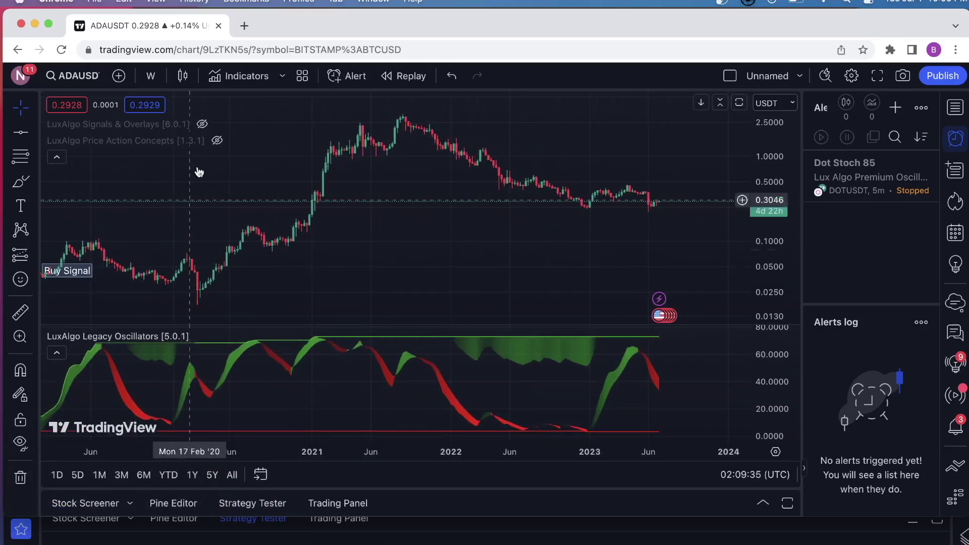
pyautogui.click(151, 76)
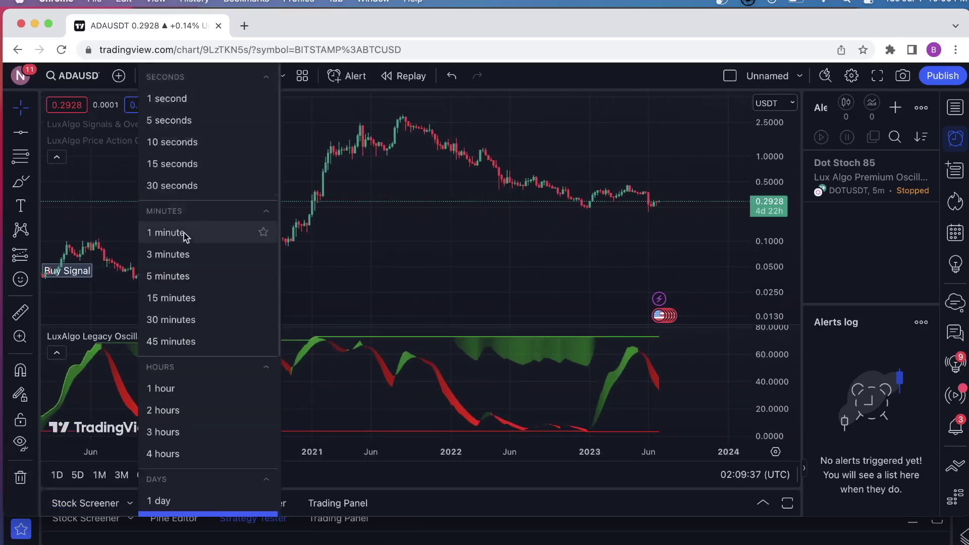
pyautogui.click(295, 233)
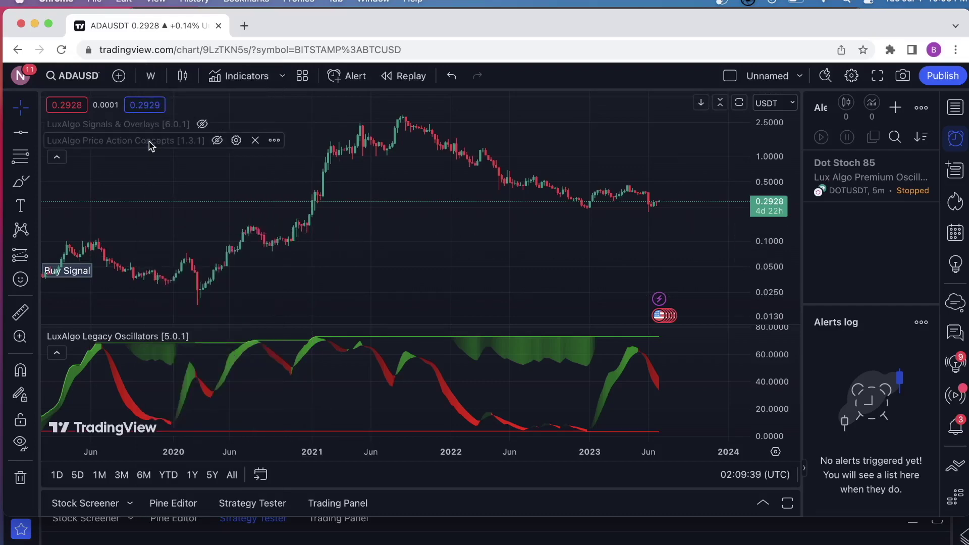
# Unhide LuxAlgo Price Action Concepts on the weekly ADA chart to show its order blocks and BOS/CHoCH labels.
pyautogui.click(217, 141)
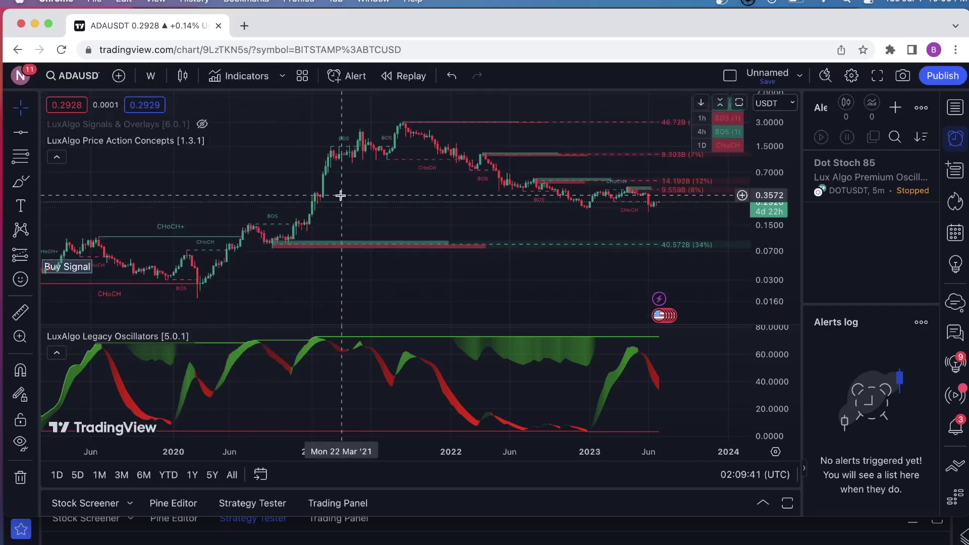
pyautogui.scroll(5, 340, 195)
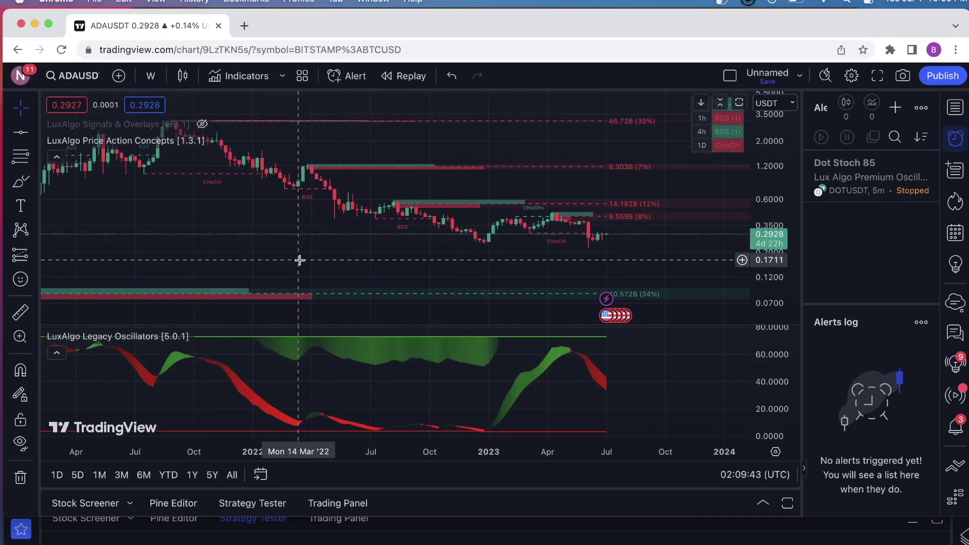
pyautogui.scroll(-1, 383, 254)
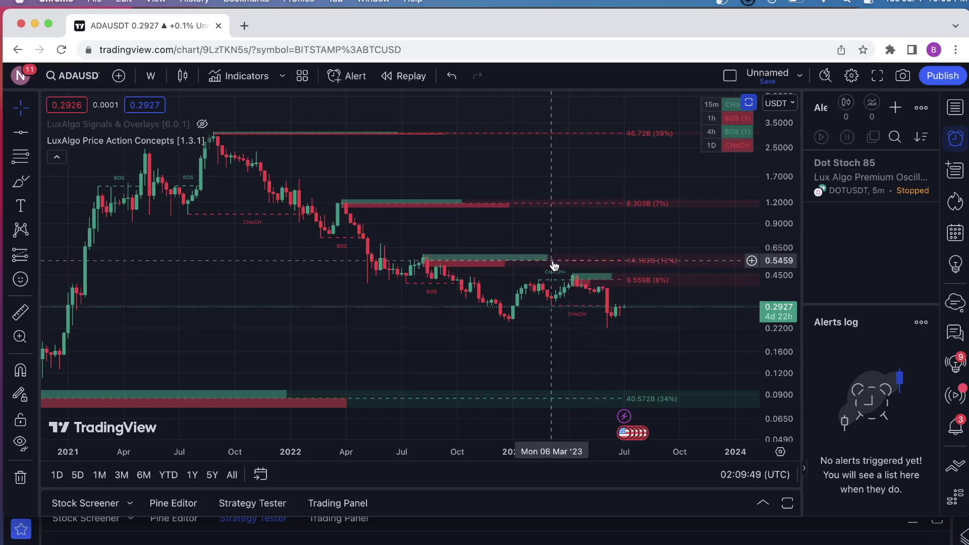
pyautogui.scroll(3, 605, 306)
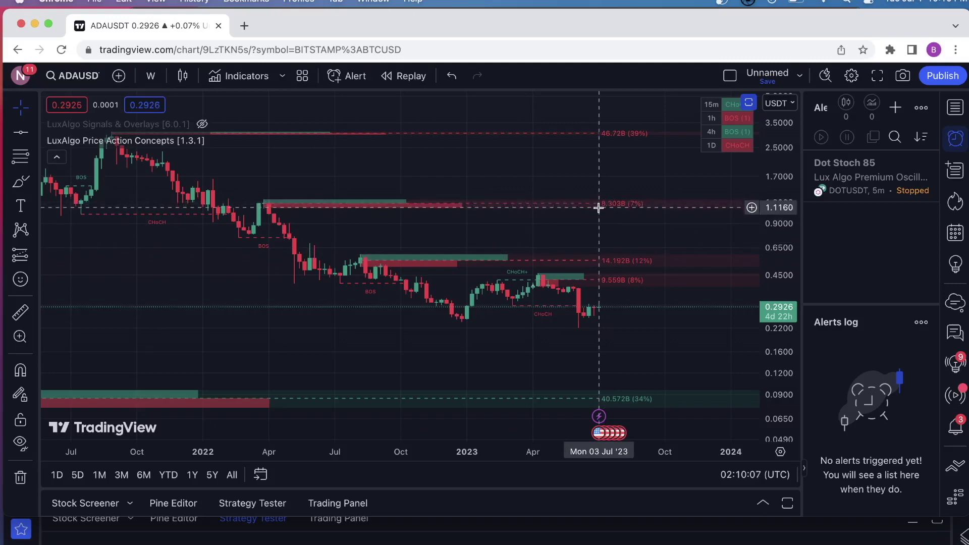
pyautogui.scroll(-5, 598, 208)
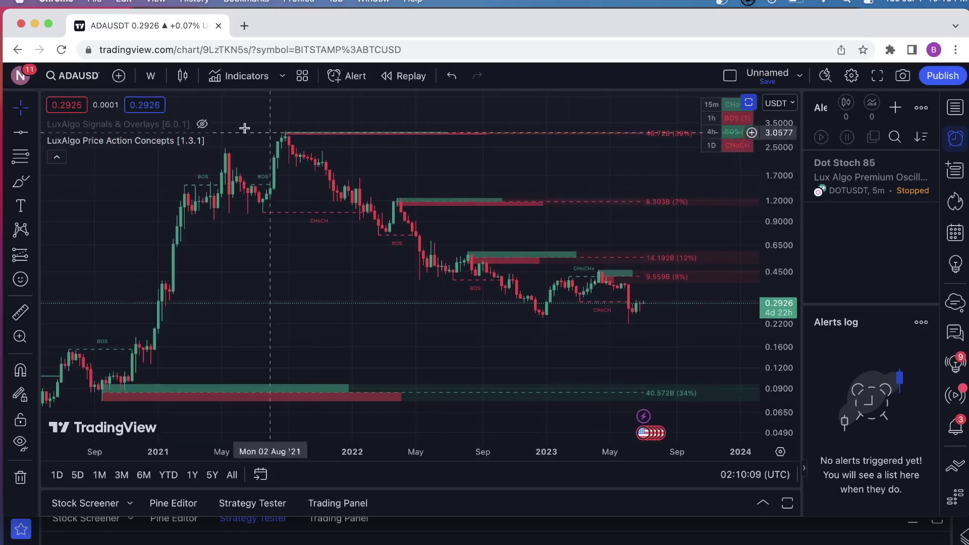
pyautogui.click(151, 76)
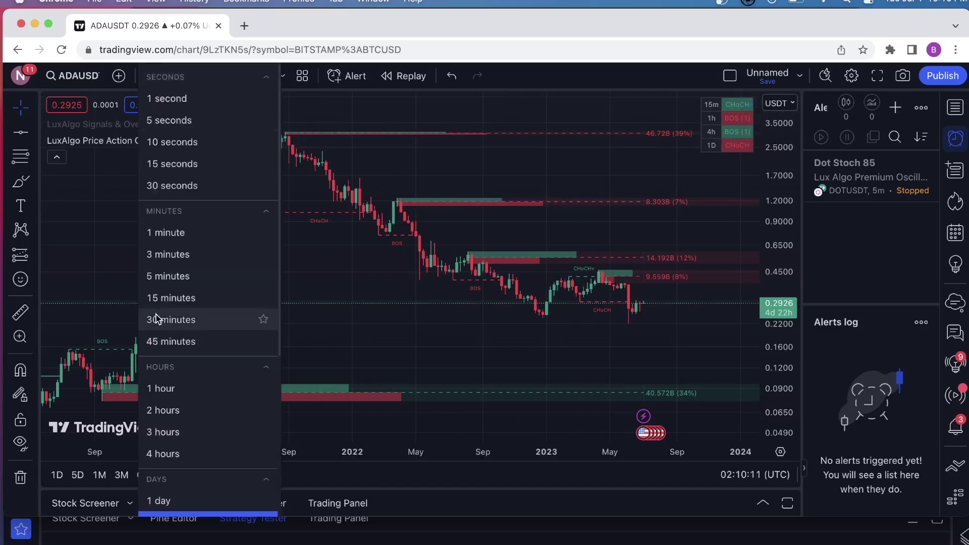
# Switch the Price Action Concepts ADA chart to daily candles.
pyautogui.click(166, 500)
pyautogui.scroll(5, 294, 307)
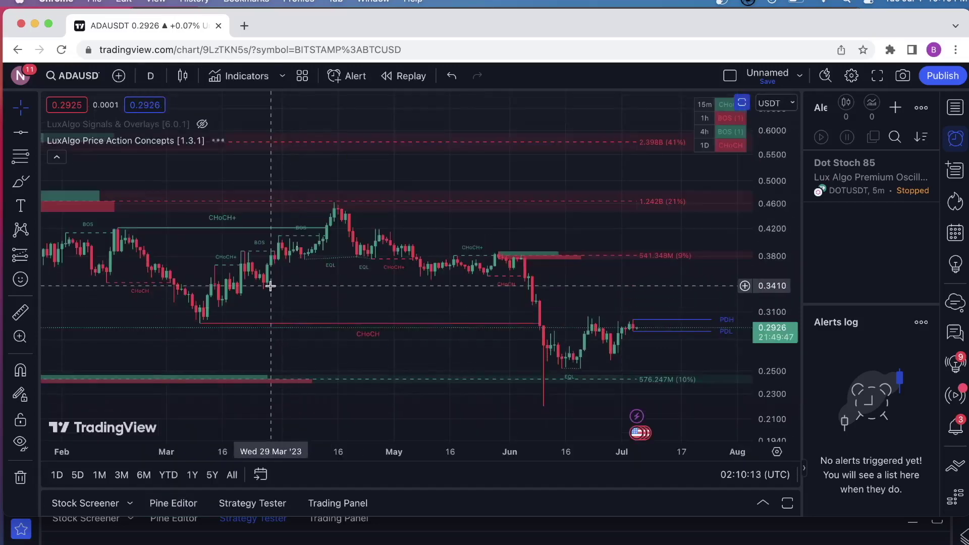
pyautogui.scroll(3, 270, 283)
pyautogui.scroll(2, 443, 288)
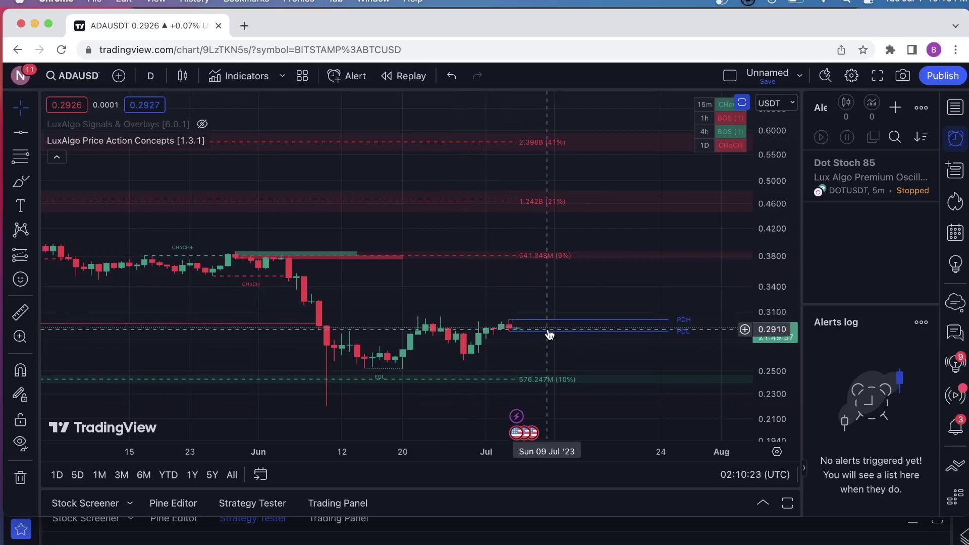
# Move the chart down to the 4-hour timeframe, then to 1-hour candles.
pyautogui.click(151, 76)
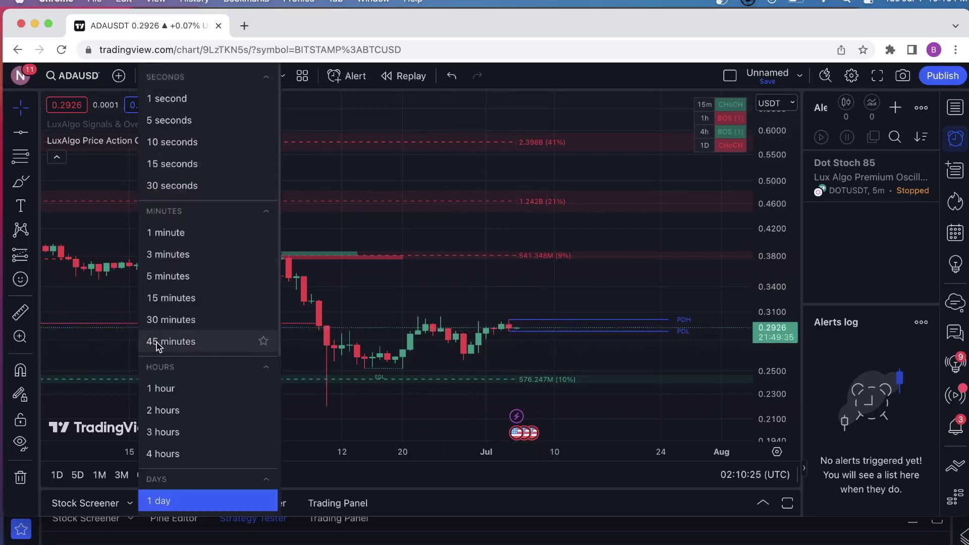
pyautogui.click(162, 454)
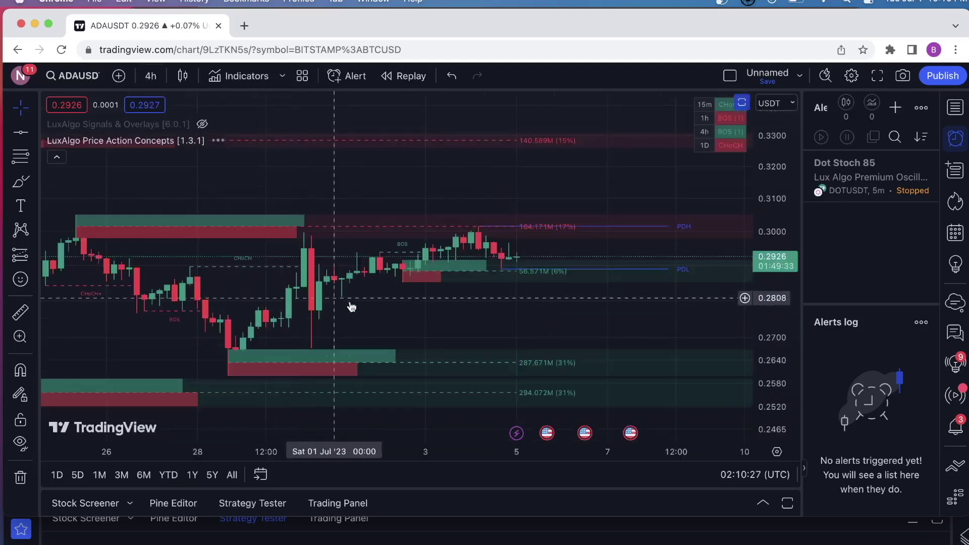
pyautogui.hscroll(10, 359, 305)
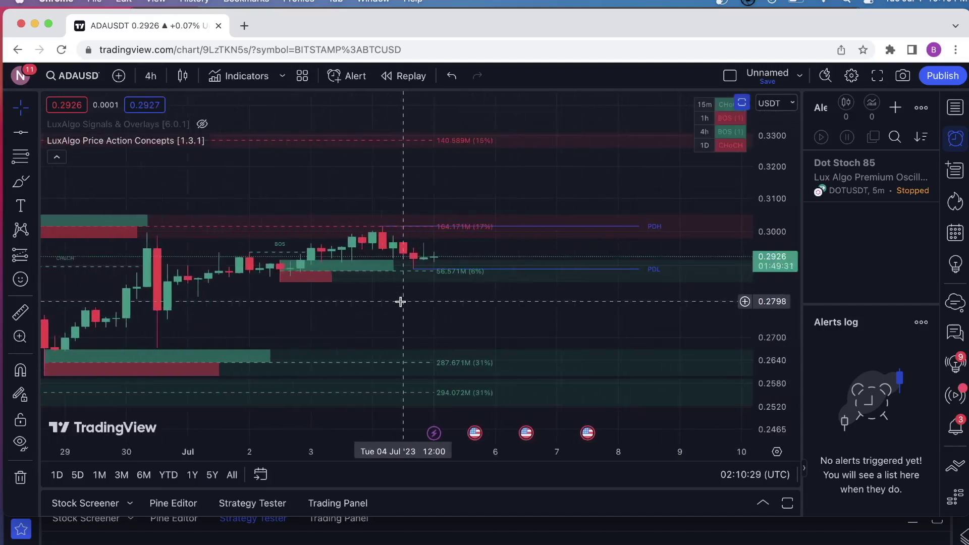
pyautogui.click(153, 76)
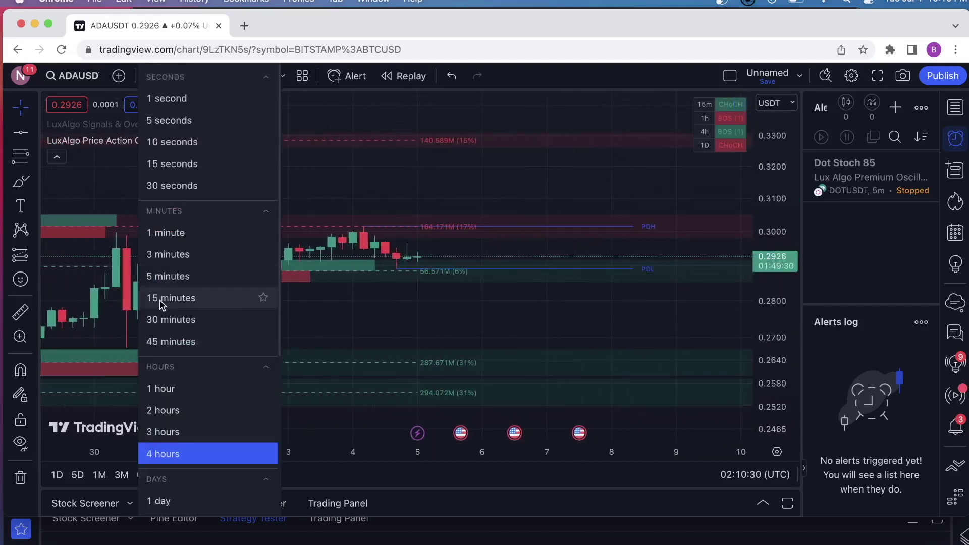
pyautogui.click(163, 396)
pyautogui.scroll(-5, 499, 318)
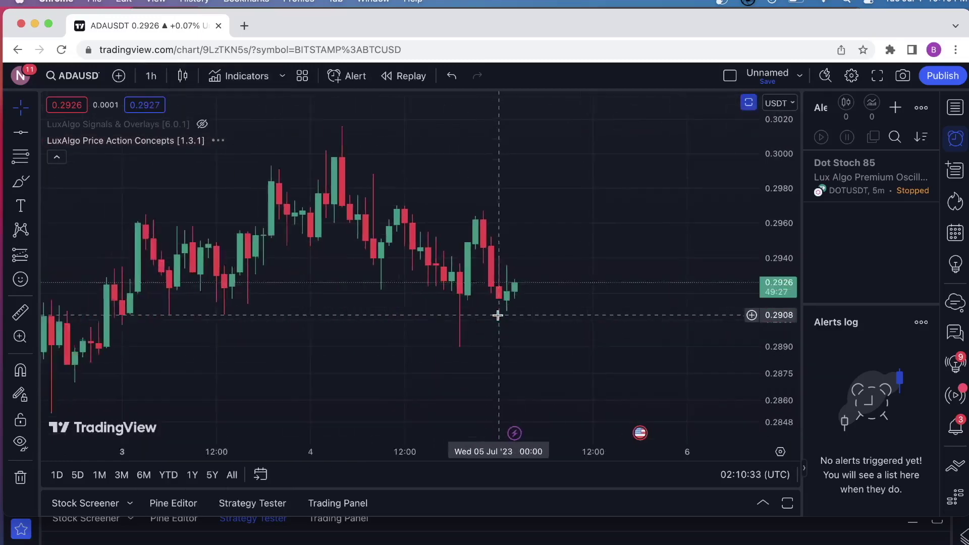
pyautogui.scroll(5, 500, 318)
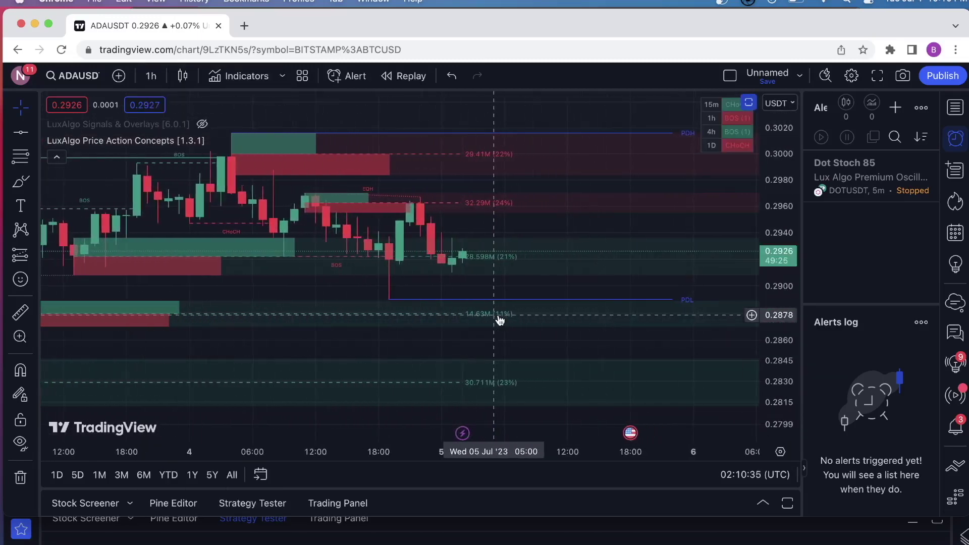
pyautogui.scroll(-4, 532, 225)
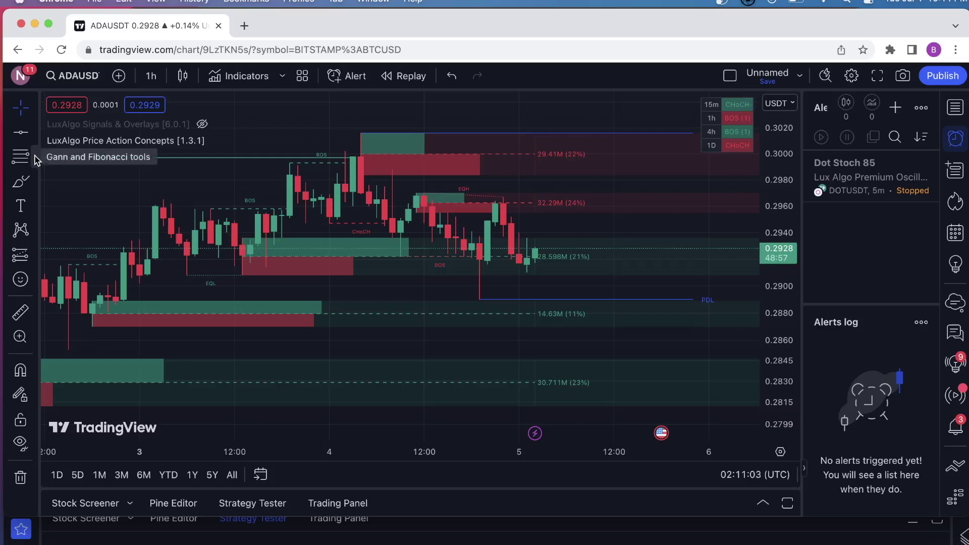
# Open the Forecasting and measurement tools flyout in the left drawing toolbar.
pyautogui.click(35, 253)
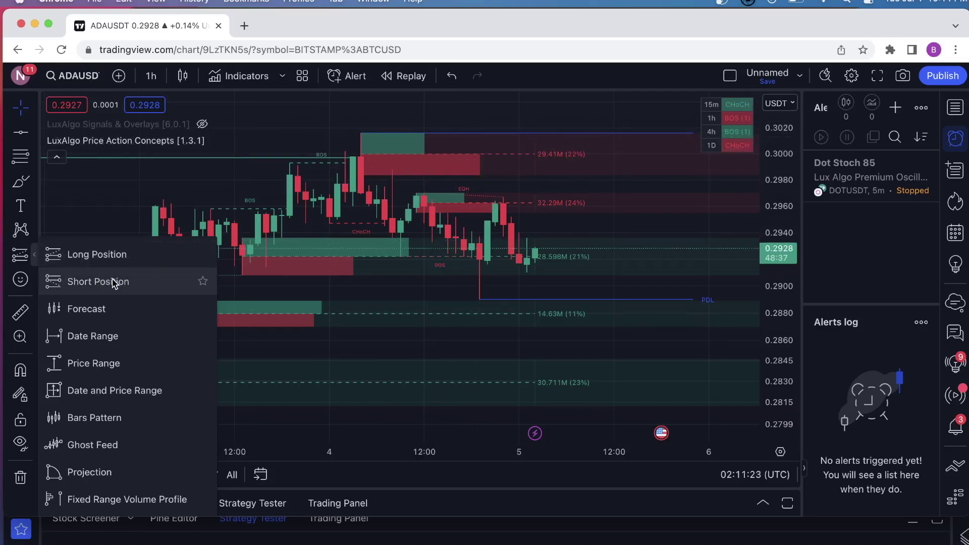
# Place a long position at 0.2928 with target 0.3015 and stop 0.2885 (2.02 R/R), then delete it.
pyautogui.click(94, 261)
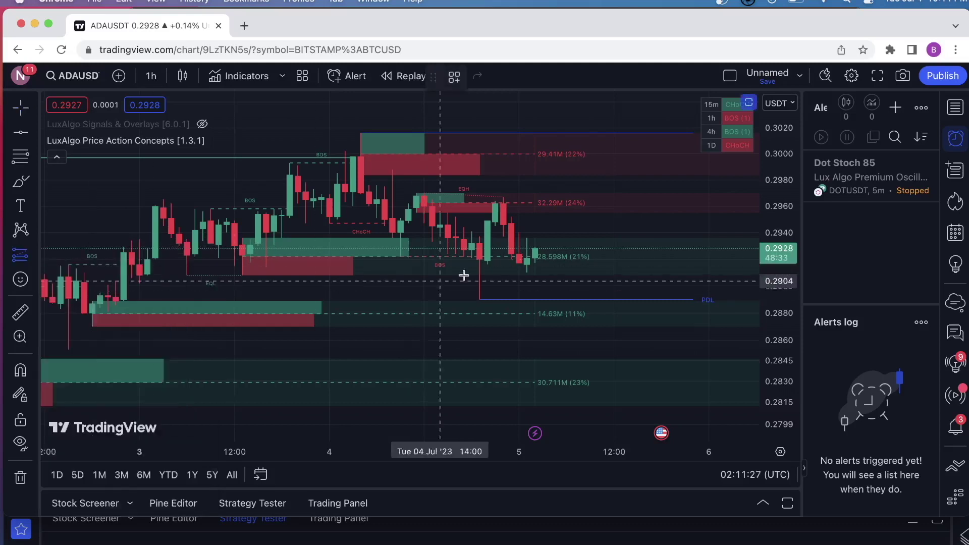
pyautogui.click(582, 248)
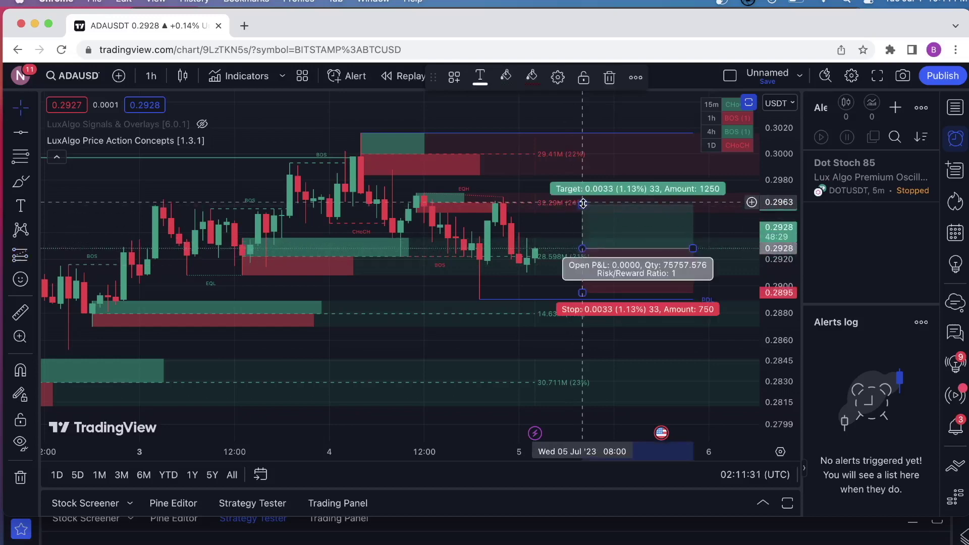
pyautogui.moveTo(583, 203); pyautogui.dragTo(581, 134)
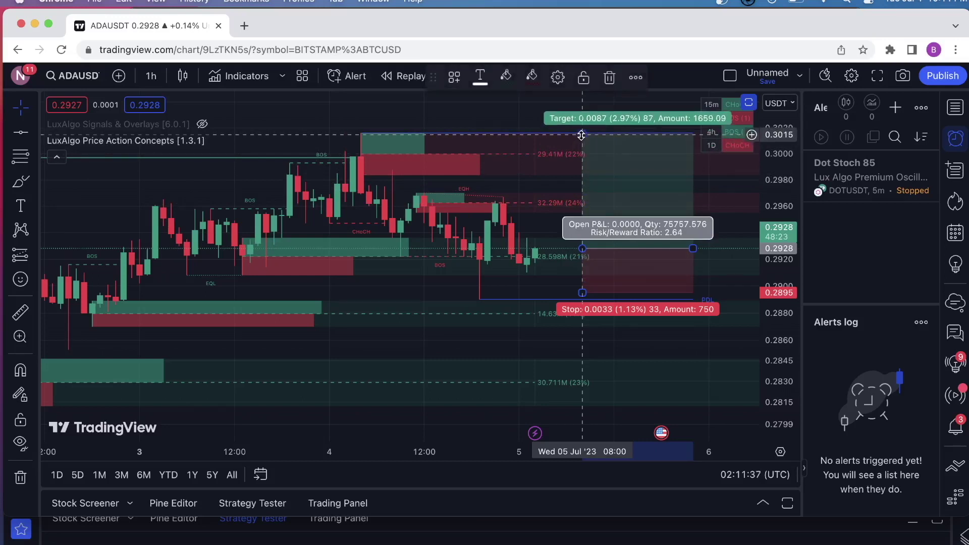
pyautogui.moveTo(582, 293); pyautogui.dragTo(582, 306)
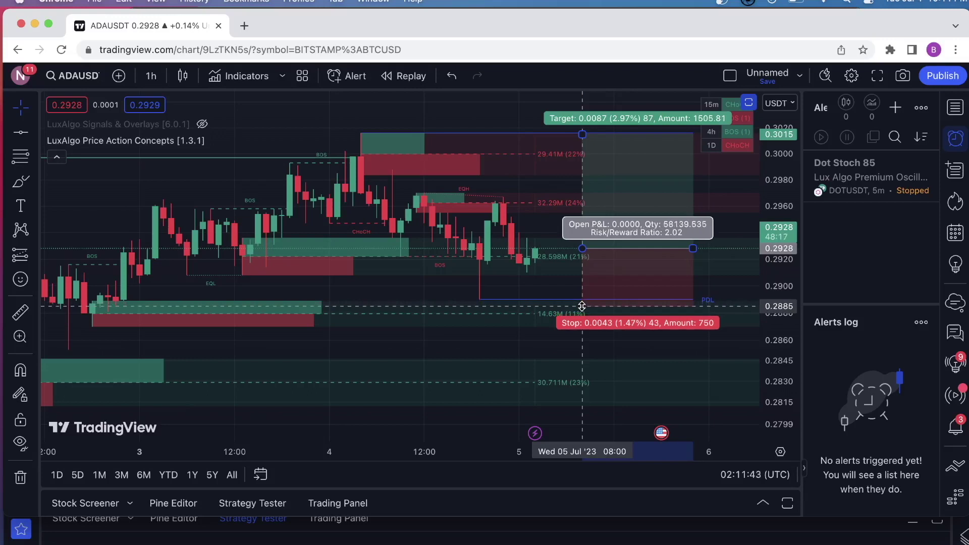
pyautogui.moveTo(582, 307); pyautogui.dragTo(583, 306)
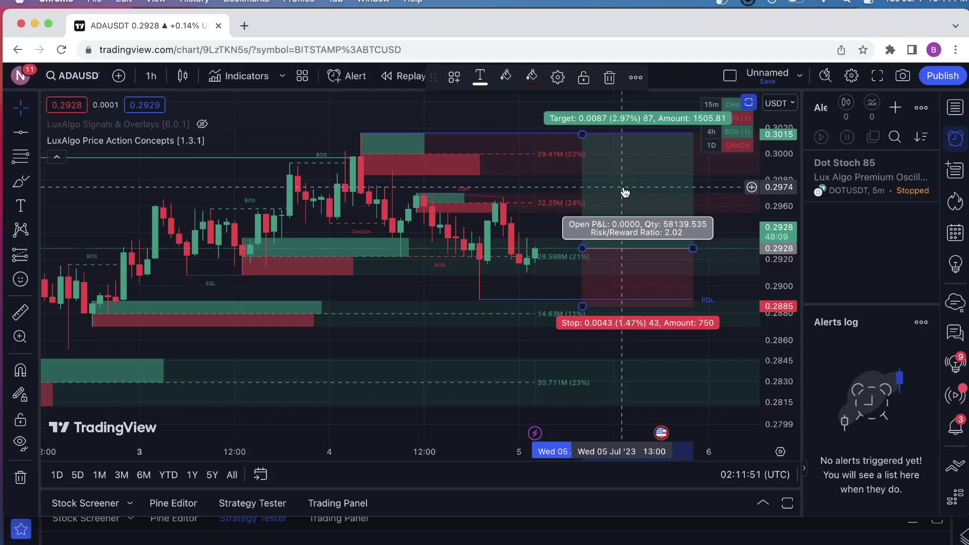
pyautogui.press('Delete')
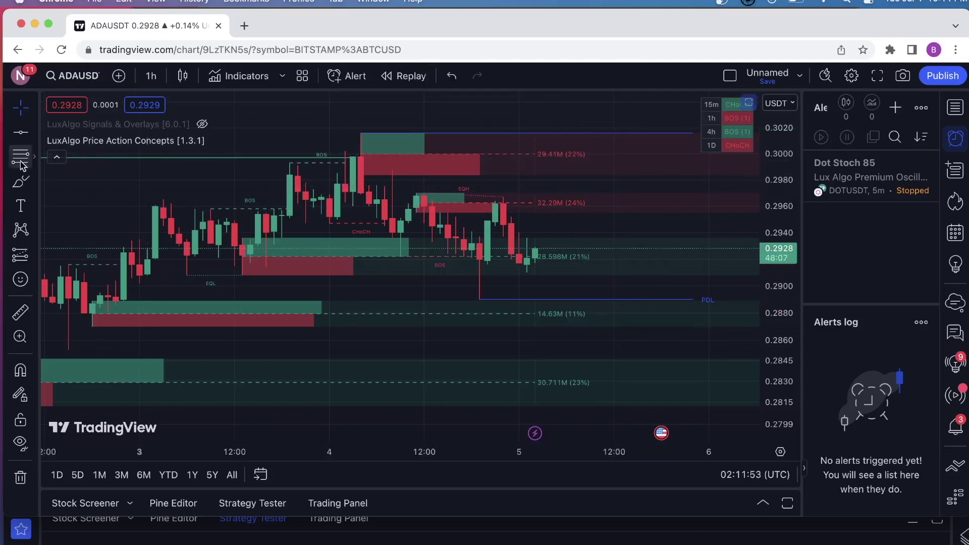
# Place a new long position entering at 0.2891 with stop 0.2867 and target 0.3013, giving 5.08 R/R.
pyautogui.click(37, 160)
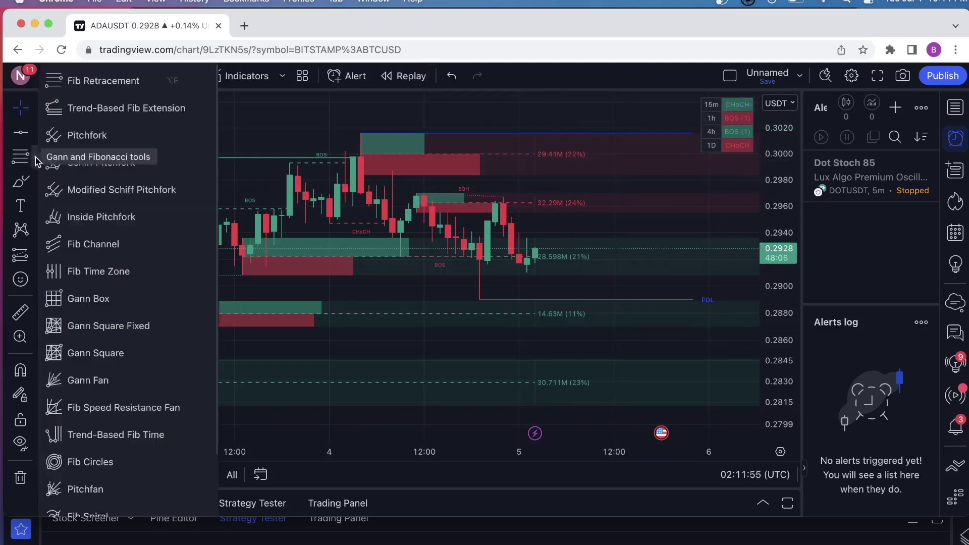
pyautogui.click(34, 259)
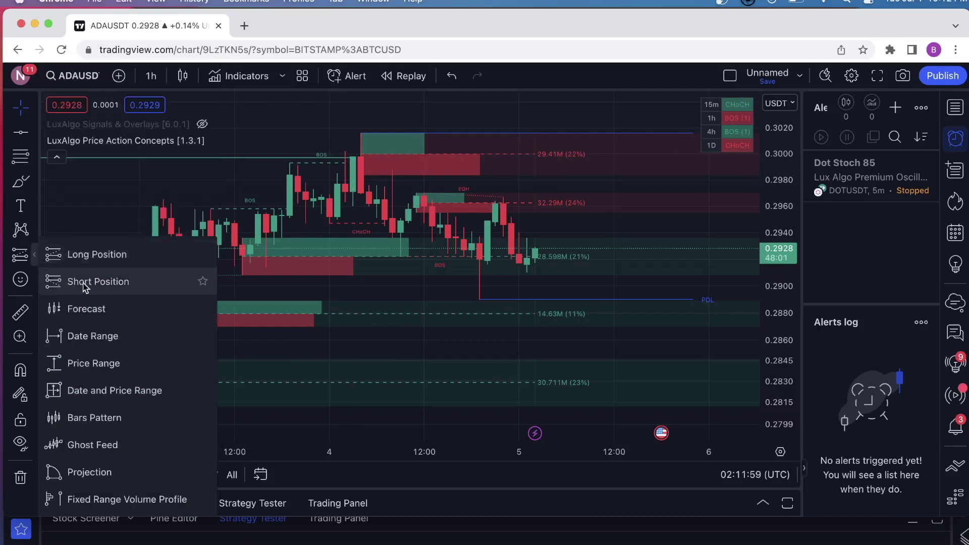
pyautogui.click(87, 258)
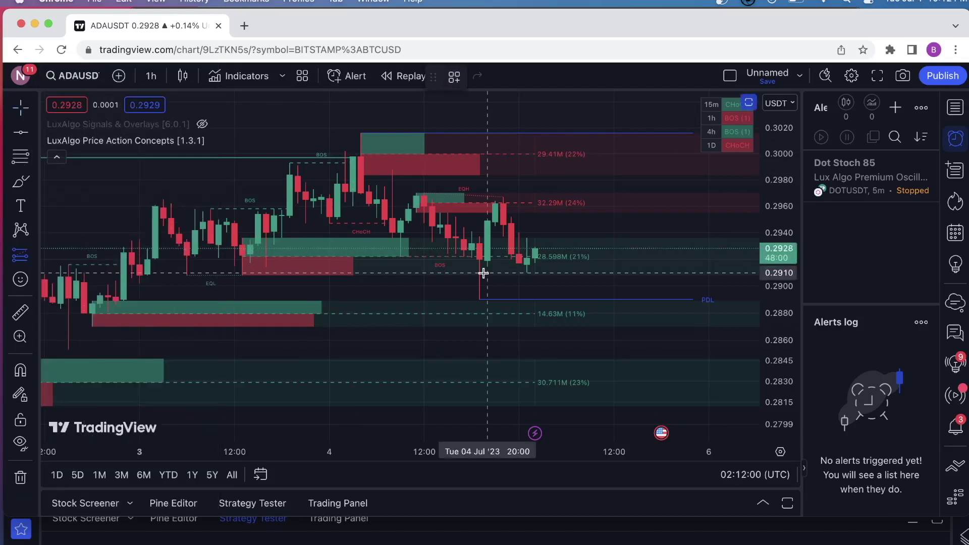
pyautogui.click(570, 298)
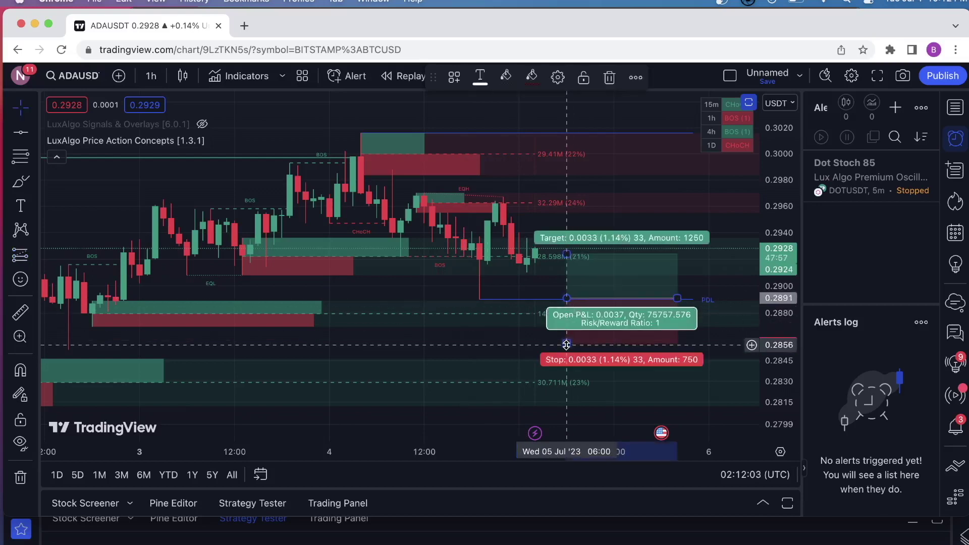
pyautogui.moveTo(567, 343); pyautogui.dragTo(564, 331)
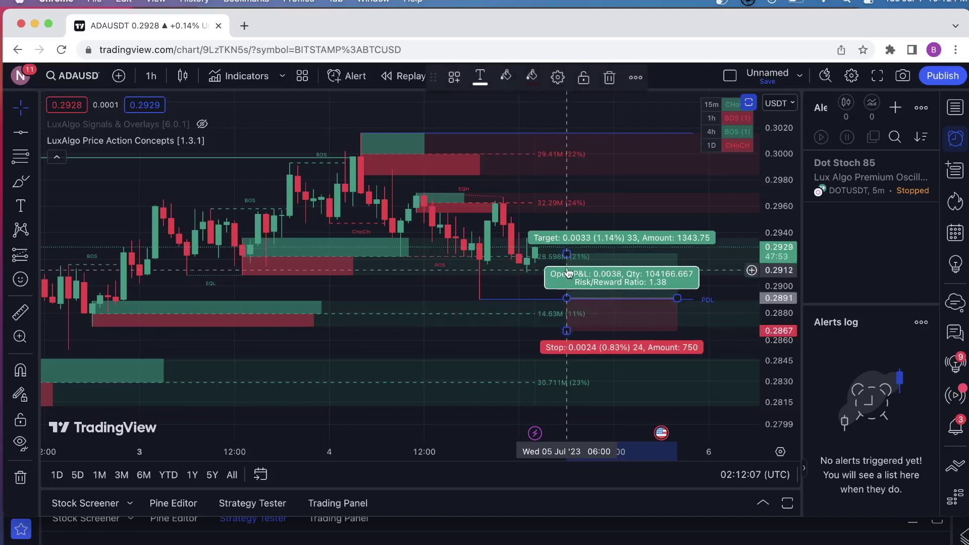
pyautogui.moveTo(567, 251); pyautogui.dragTo(562, 137)
pyautogui.click(334, 112)
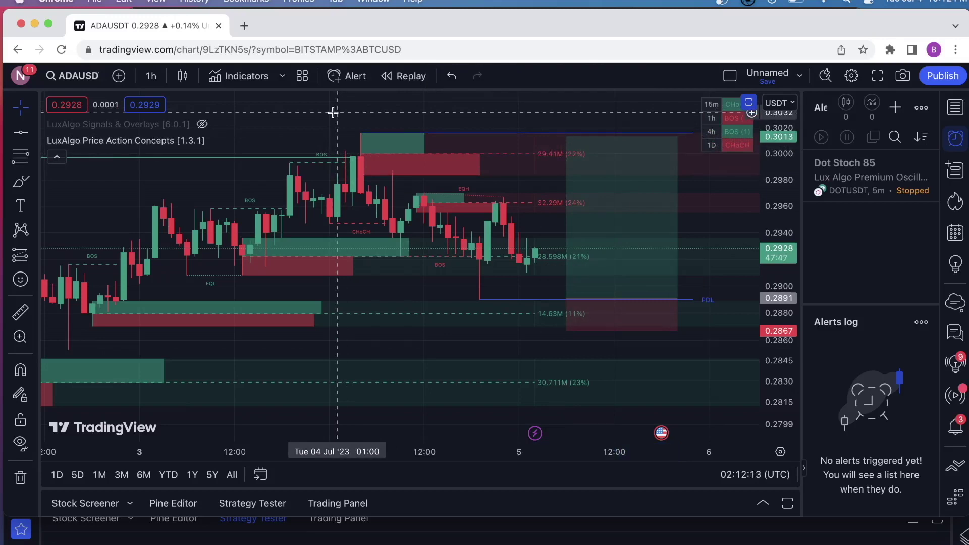
# Delete the 0.2891 long position to leave a clean 1-hour chart.
pyautogui.scroll(-2, 449, 212)
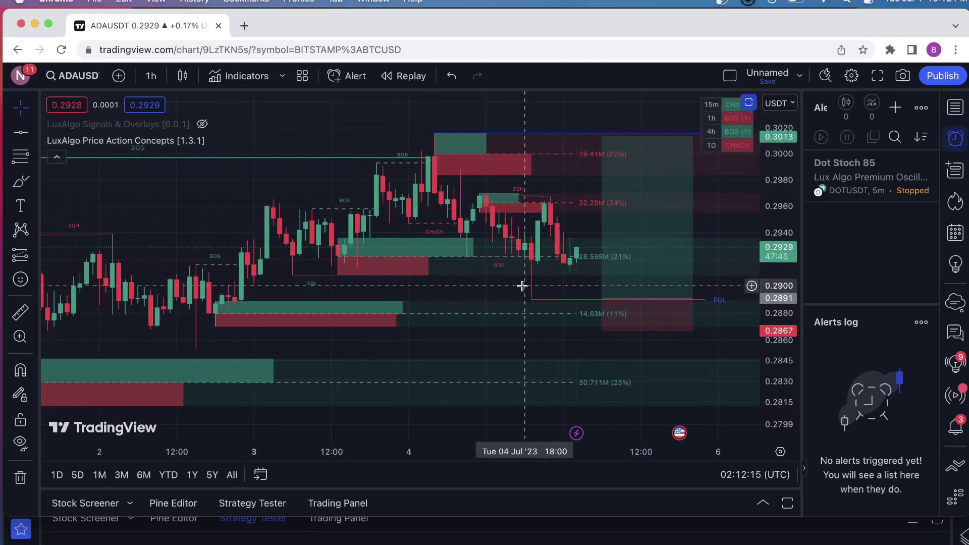
pyautogui.scroll(1, 522, 286)
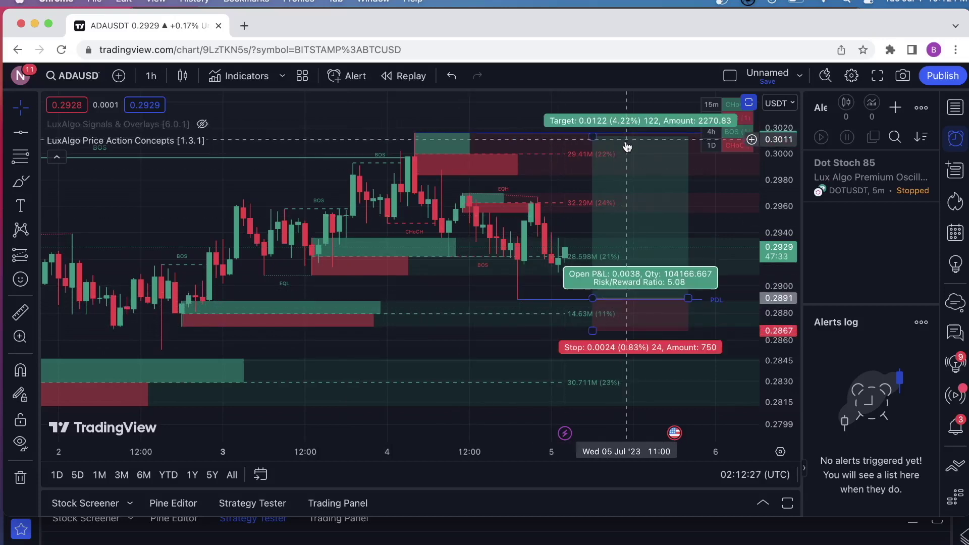
pyautogui.click(631, 172)
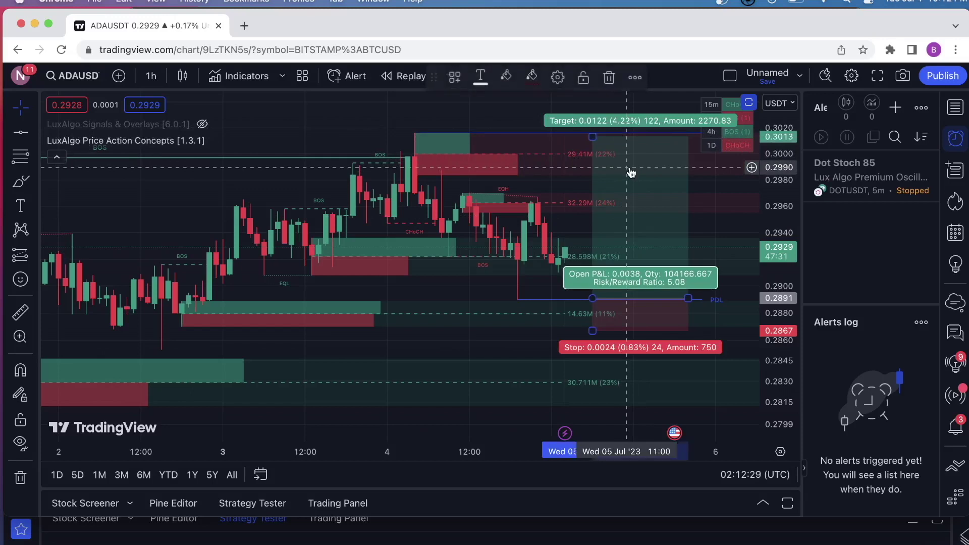
pyautogui.press('Delete')
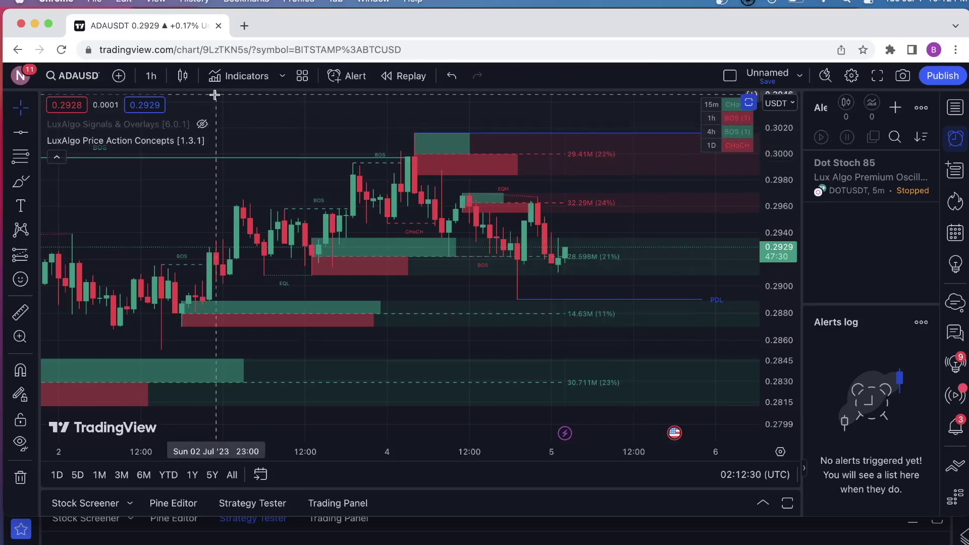
# Switch ADAUSD to daily, then monthly candles, and hide the Price Action Concepts indicator.
pyautogui.click(151, 76)
pyautogui.click(161, 500)
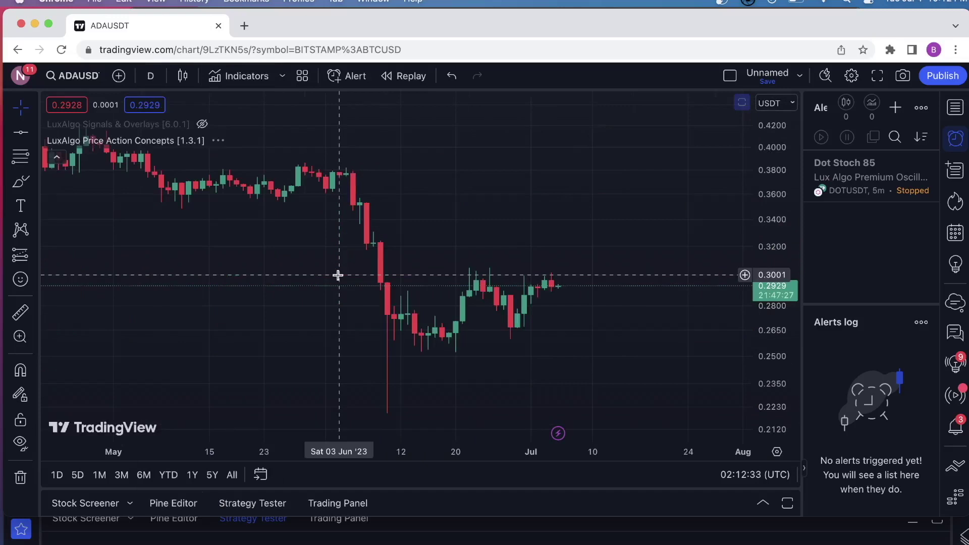
pyautogui.click(150, 75)
pyautogui.scroll(-5, 173, 228)
pyautogui.click(170, 429)
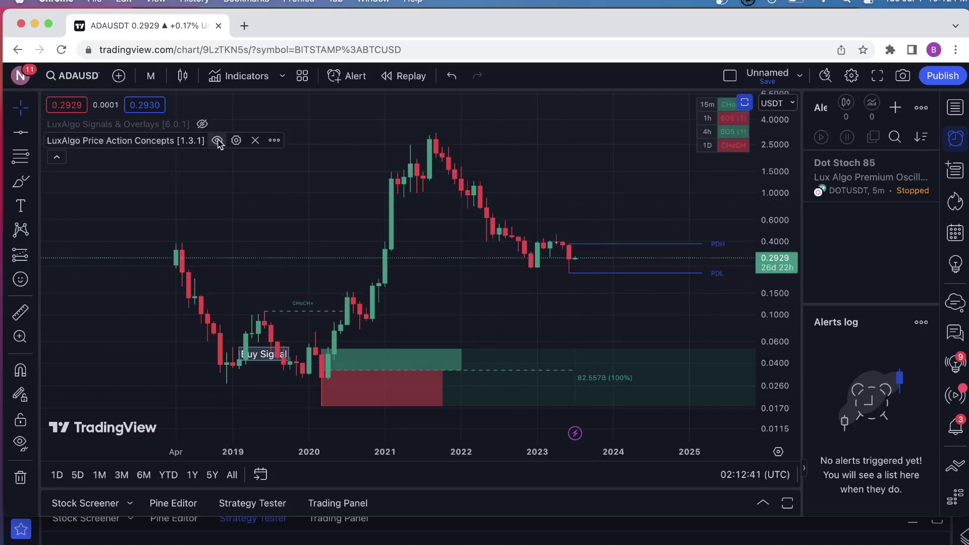
pyautogui.click(218, 140)
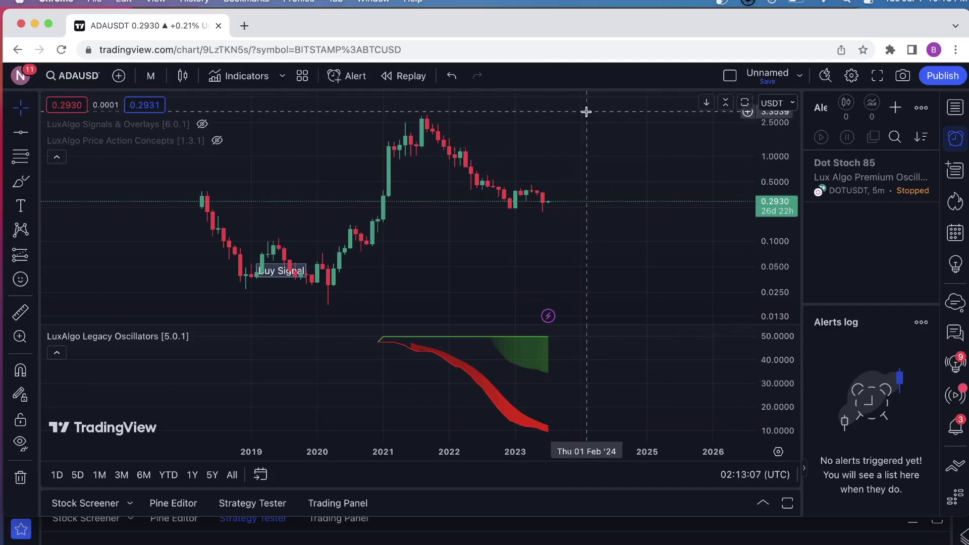
# Change the chart to 4-hour candles, then bring up the Brave ADA trendline chart.
pyautogui.scroll(2, 562, 149)
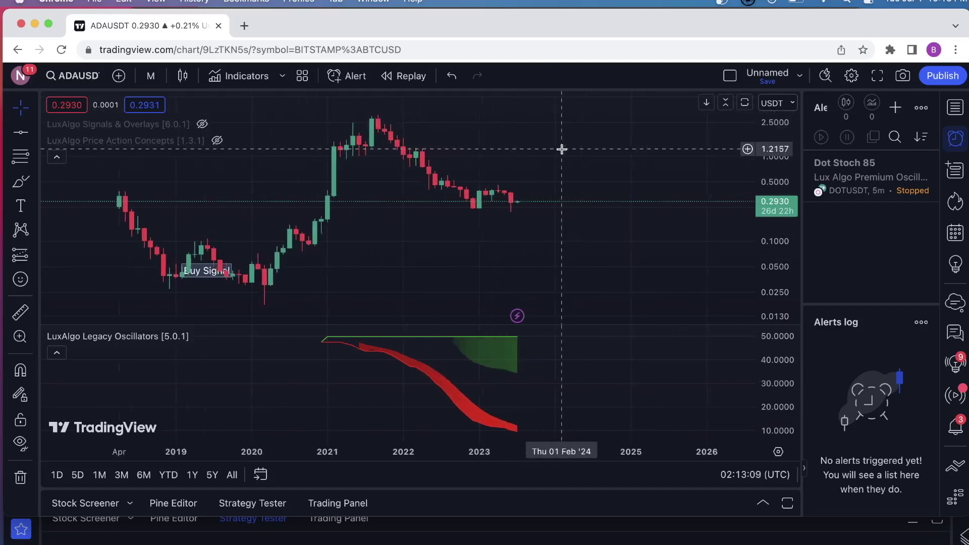
pyautogui.scroll(2, 562, 149)
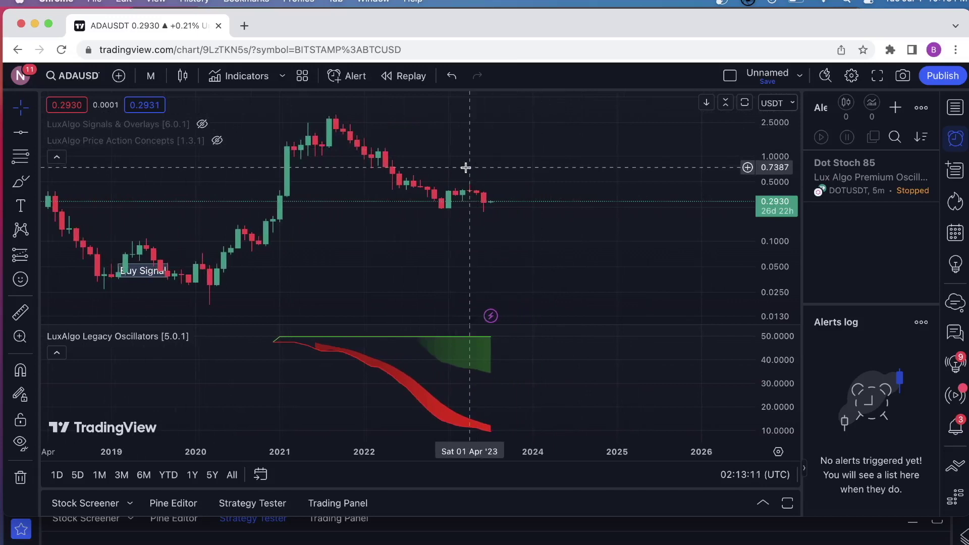
pyautogui.scroll(-2, 329, 133)
pyautogui.click(151, 75)
pyautogui.scroll(-4, 157, 161)
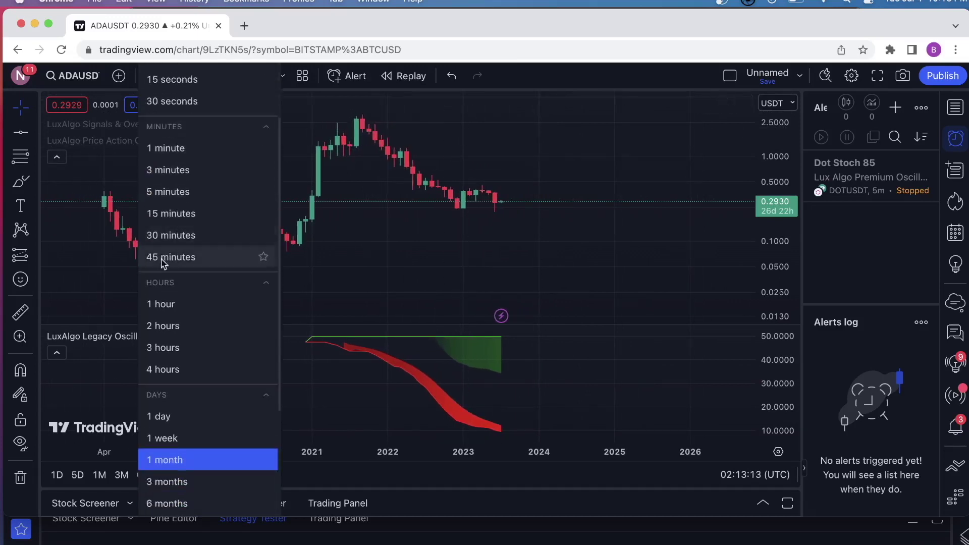
pyautogui.click(151, 372)
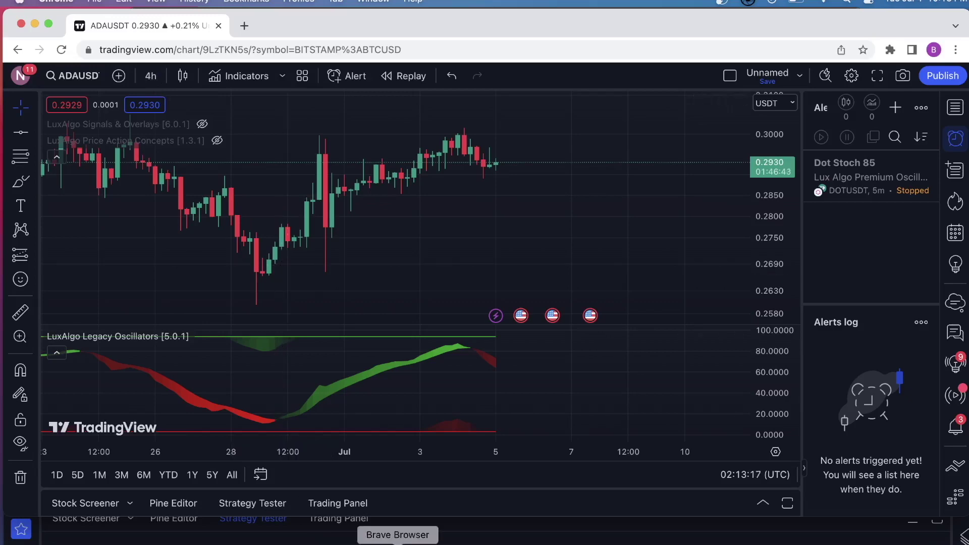
pyautogui.click(399, 544)
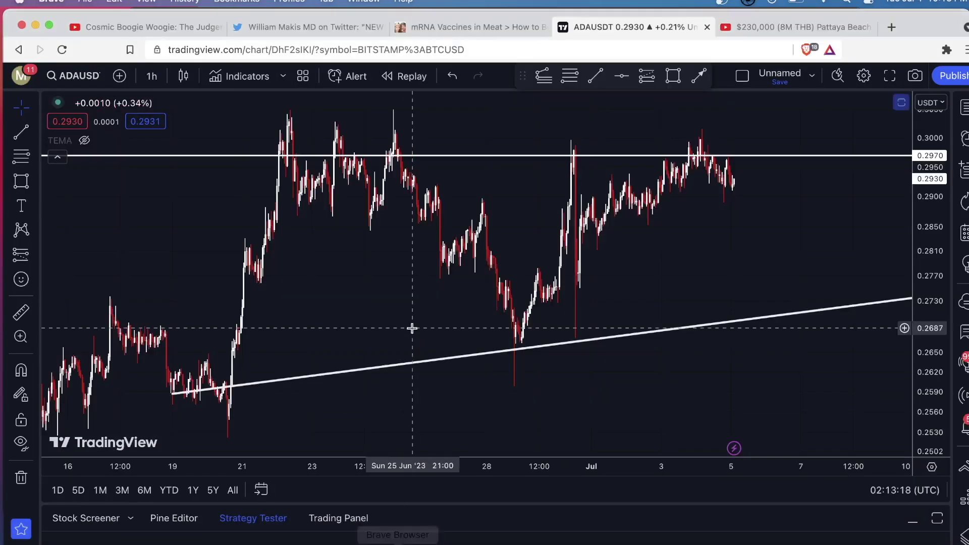
# Change the Brave ADAUSD trendline chart from 1-hour to daily candles and zoom in.
pyautogui.click(151, 75)
pyautogui.scroll(-2, 168, 423)
pyautogui.click(167, 429)
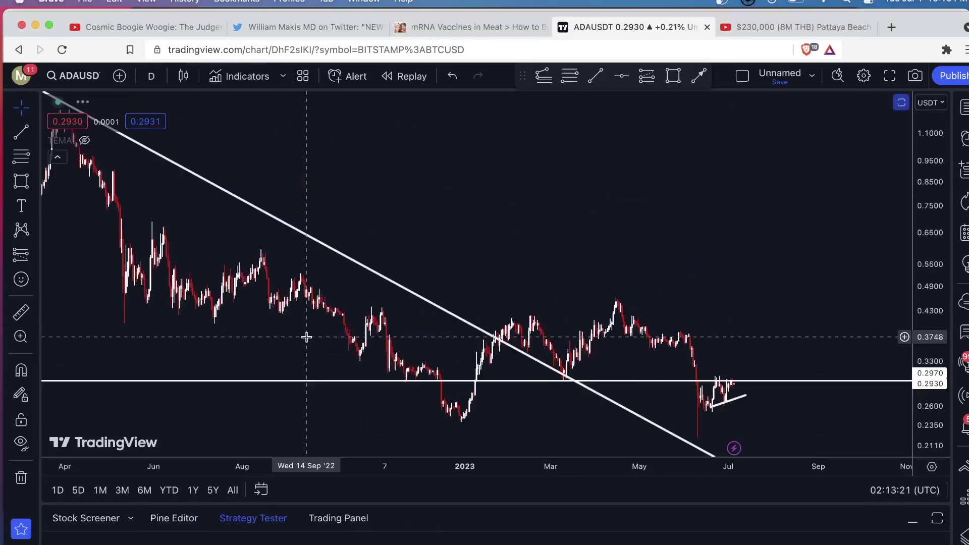
pyautogui.scroll(3, 352, 367)
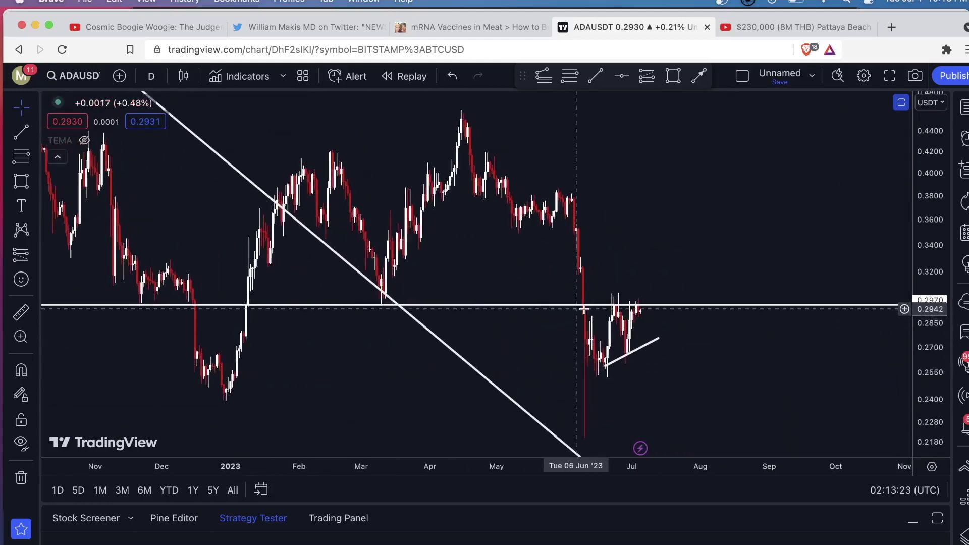
pyautogui.scroll(-10, 631, 233)
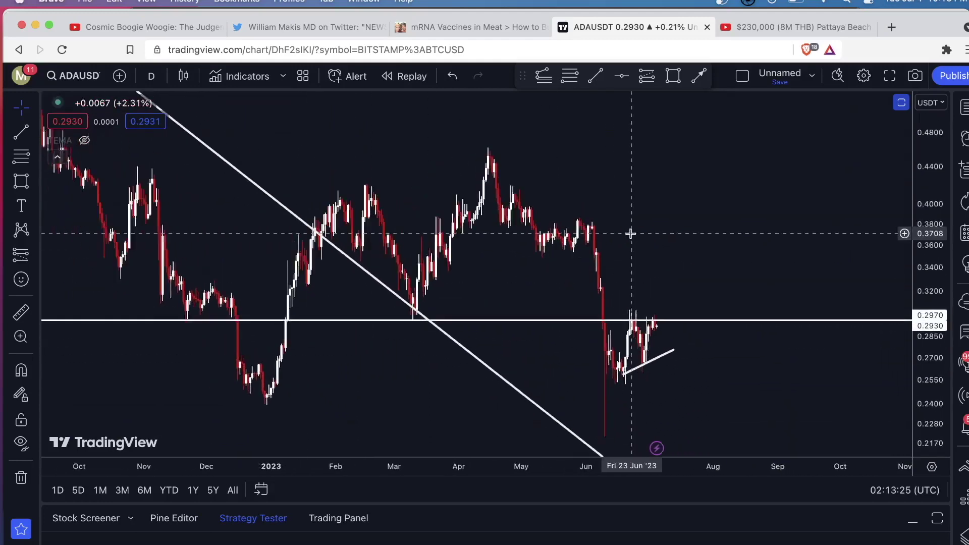
pyautogui.scroll(6, 630, 233)
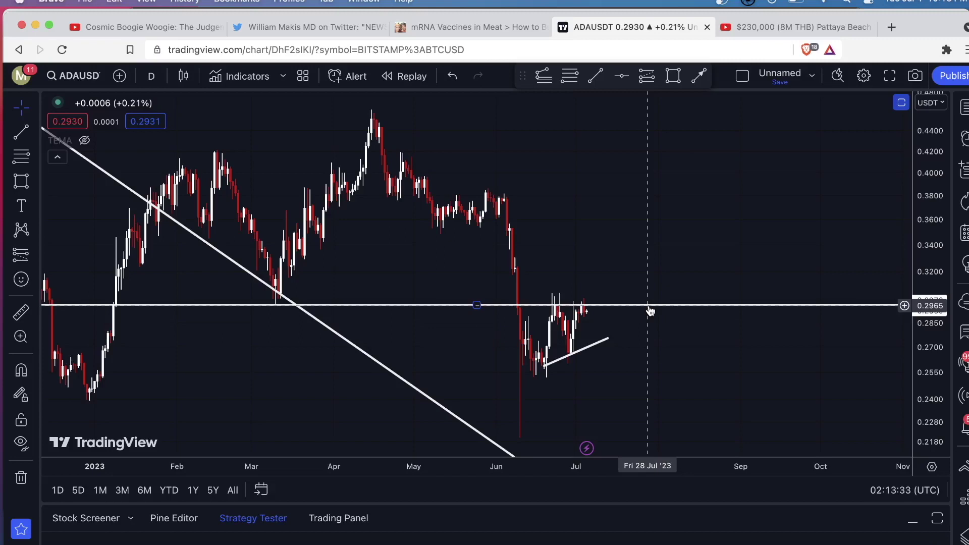
pyautogui.scroll(3, 601, 310)
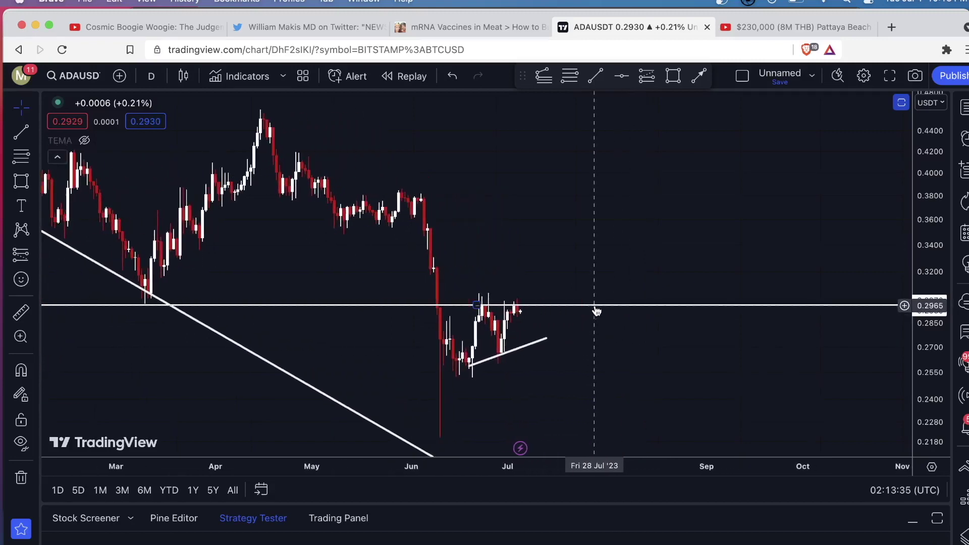